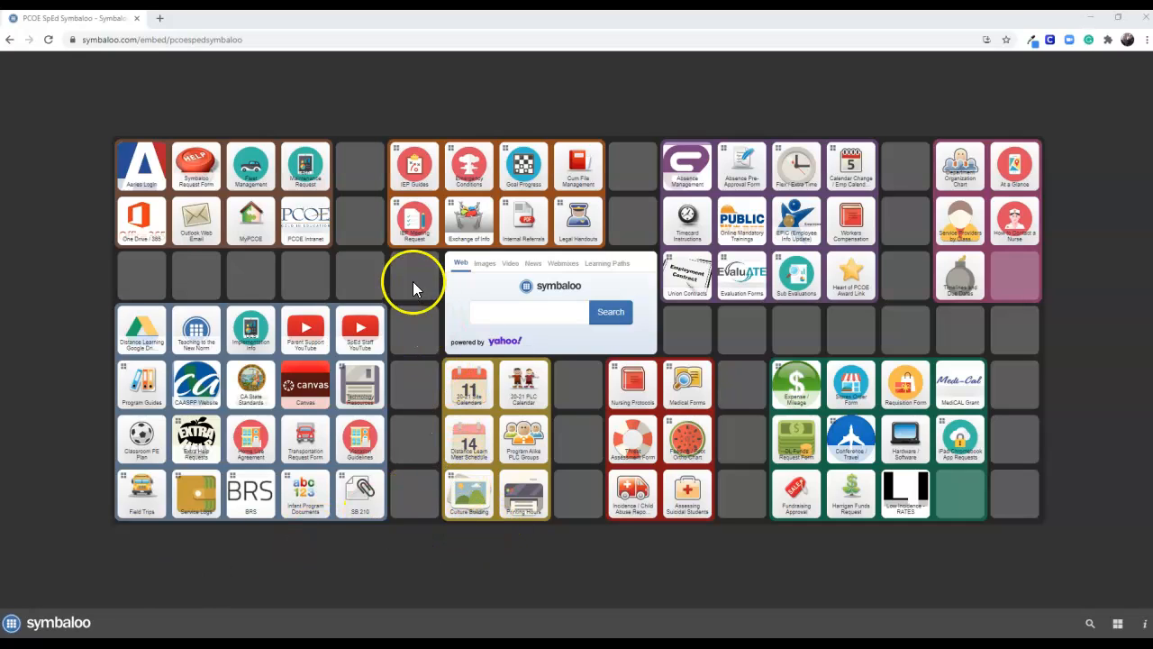
Open the new IEP scheduling form from the IEP Meeting Request tile group and review its reminders on due dates and participants
{"action": "left_click", "coordinate": [417, 228]}
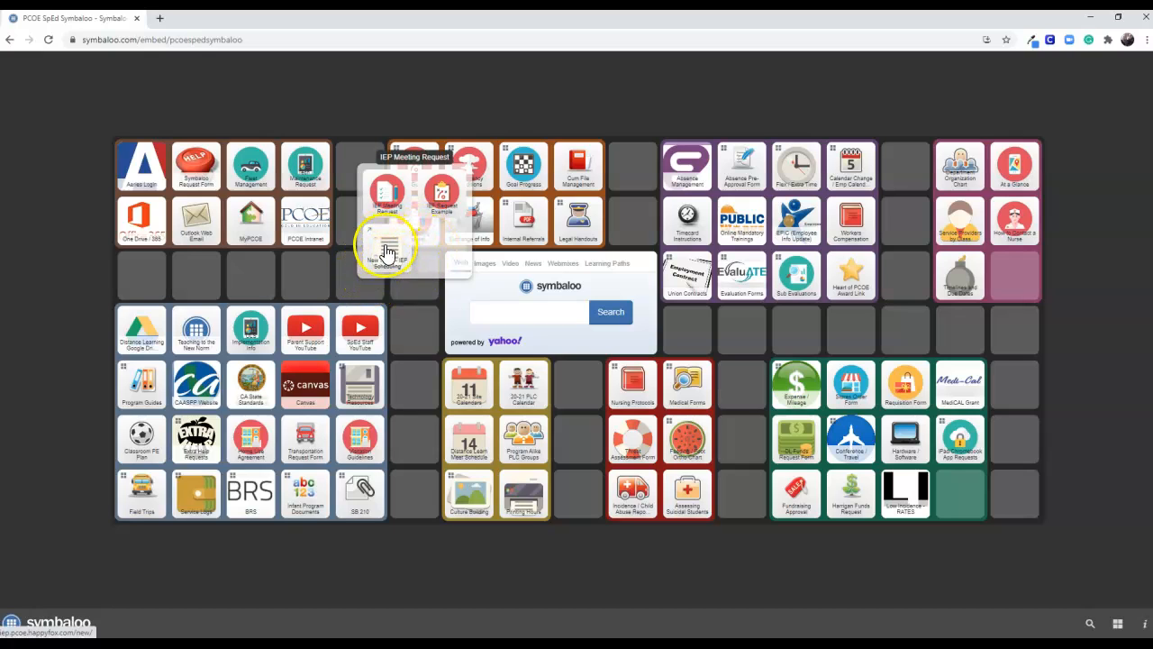
{"action": "left_click", "coordinate": [387, 243]}
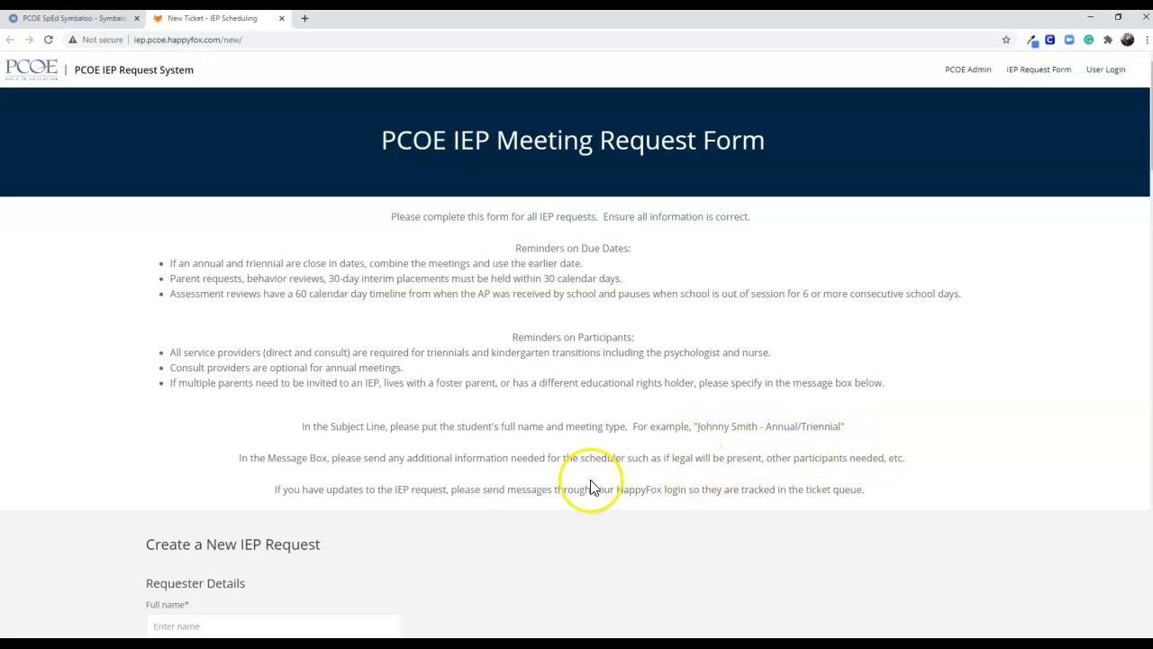
{"action": "scroll", "coordinate": [508, 489], "scroll_direction": "down", "scroll_amount": 1}
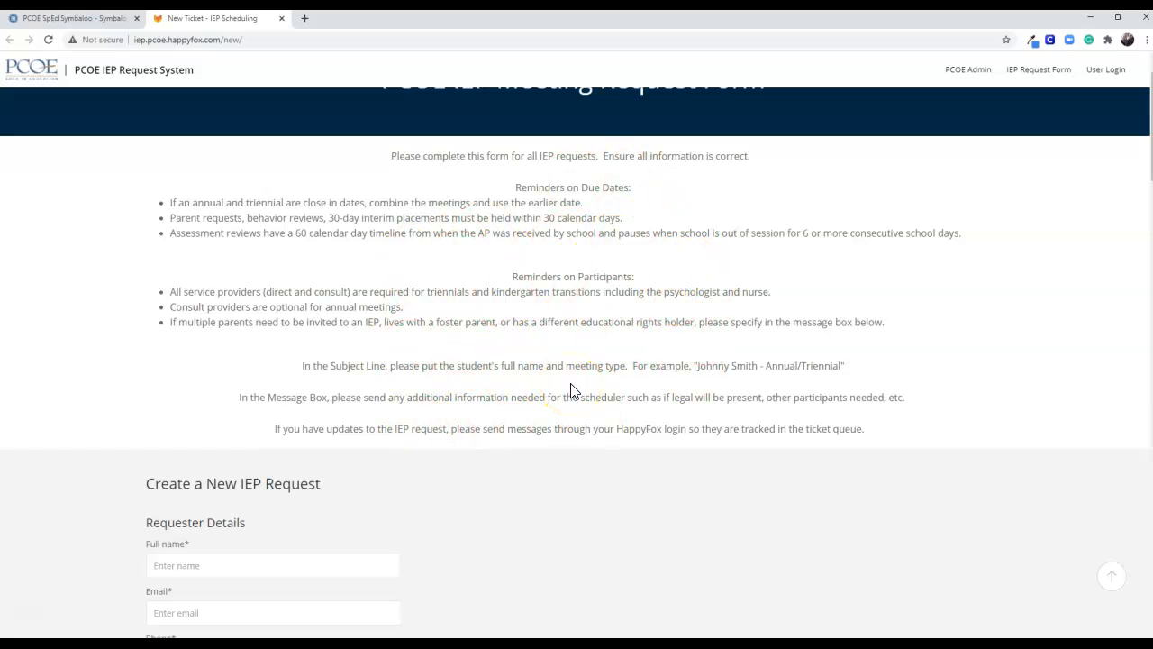
{"action": "scroll", "coordinate": [562, 394], "scroll_direction": "down", "scroll_amount": 2}
{"action": "scroll", "coordinate": [559, 396], "scroll_direction": "up", "scroll_amount": 1}
{"action": "scroll", "coordinate": [559, 397], "scroll_direction": "up", "scroll_amount": 1}
{"action": "scroll", "coordinate": [560, 396], "scroll_direction": "down", "scroll_amount": 6}
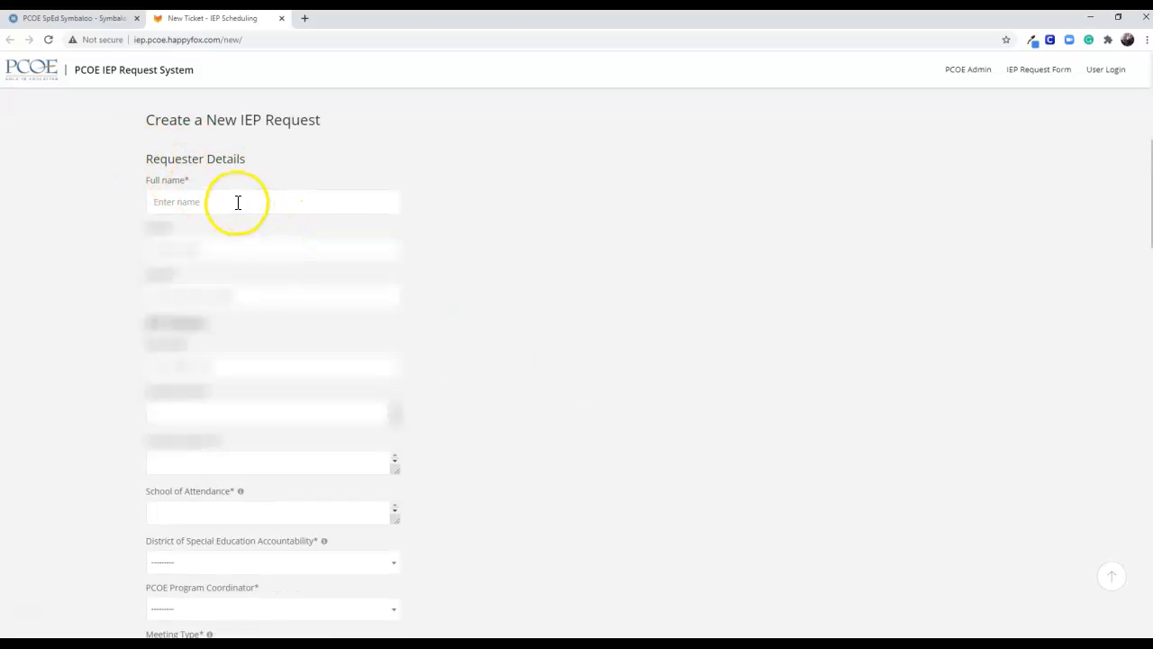
Fill in the requester details with the requester's full name, email address and phone number
{"action": "left_click", "coordinate": [236, 202]}
{"action": "left_click", "coordinate": [423, 155]}
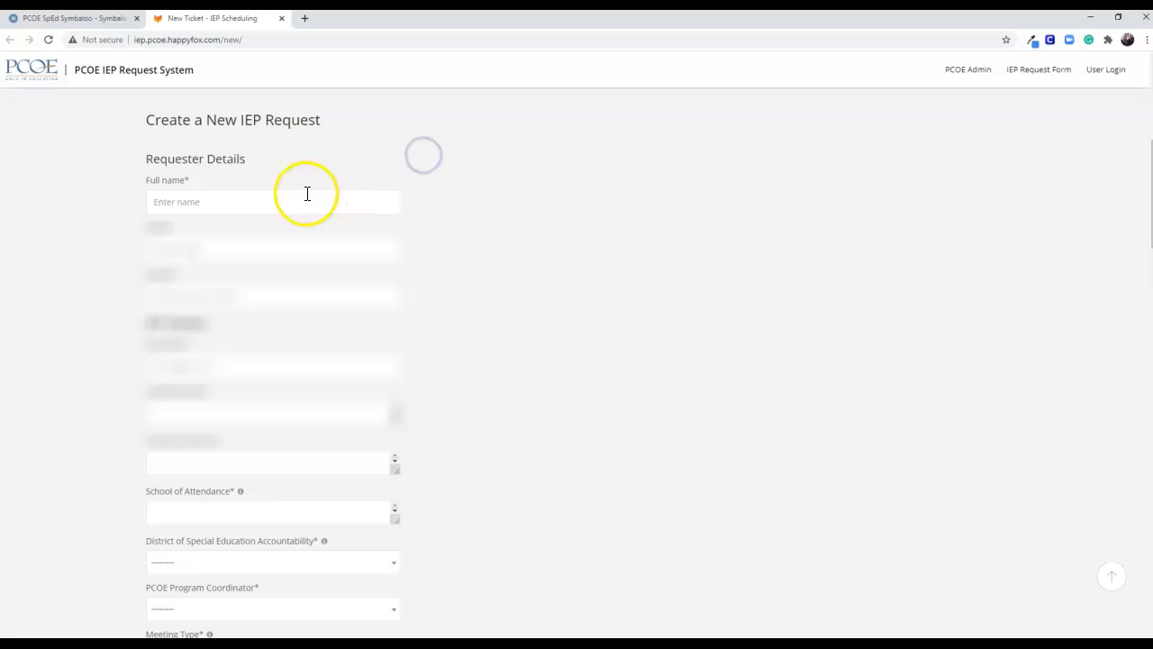
{"action": "left_click", "coordinate": [273, 193]}
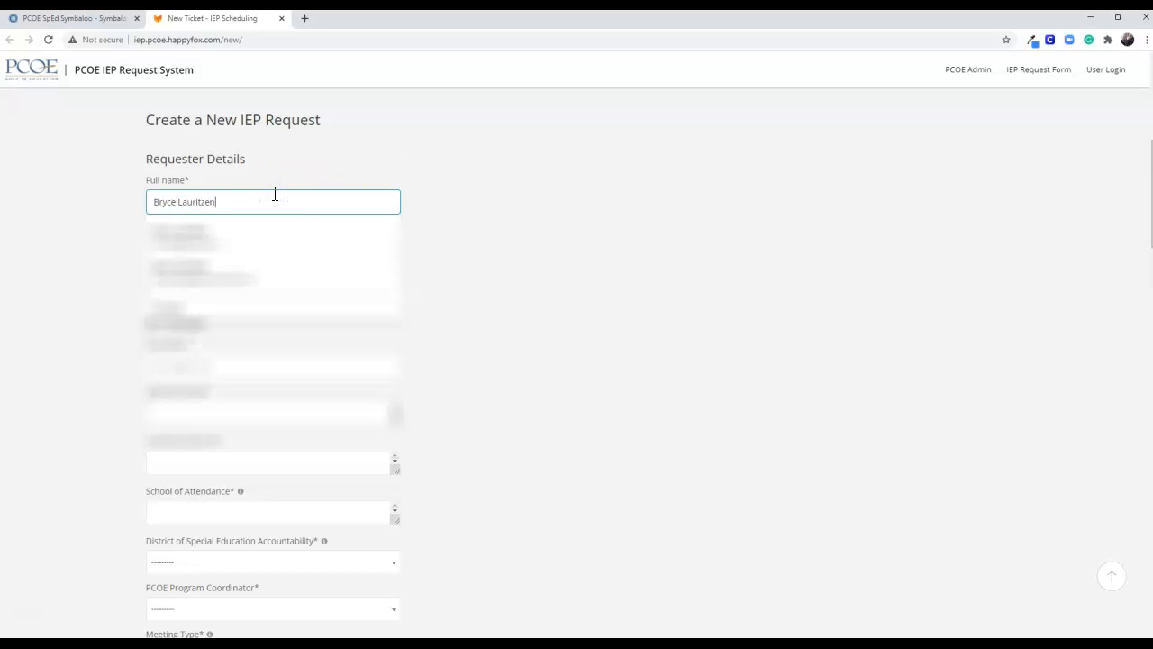
{"action": "key", "text": "Tab"}
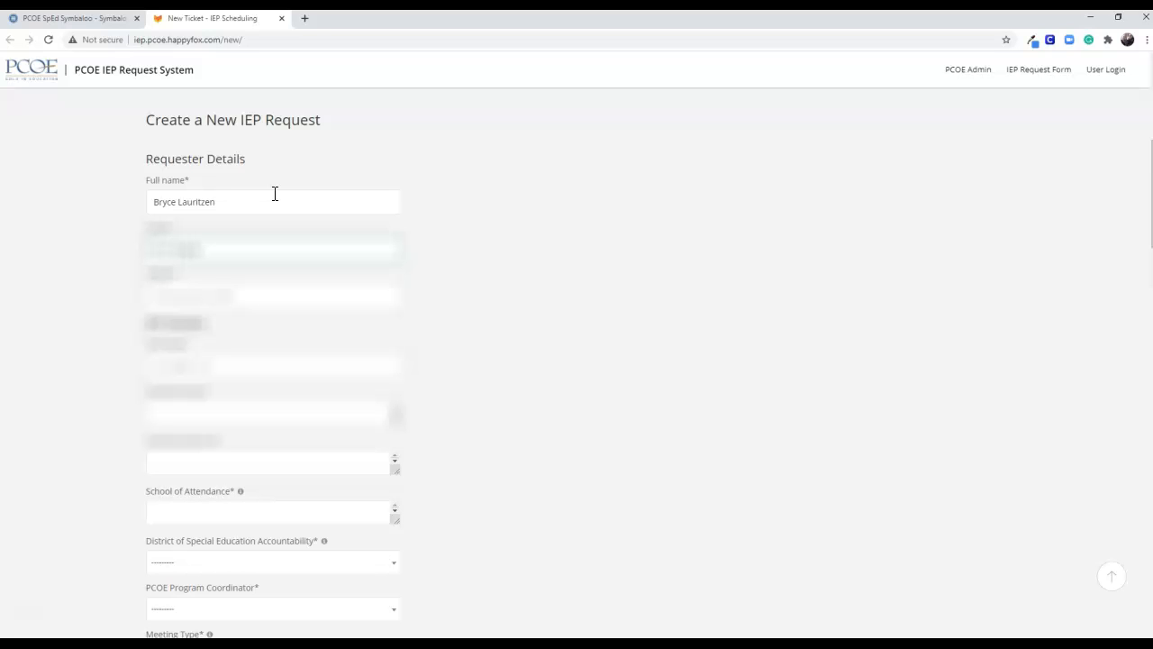
{"action": "type", "text": "@plac"}
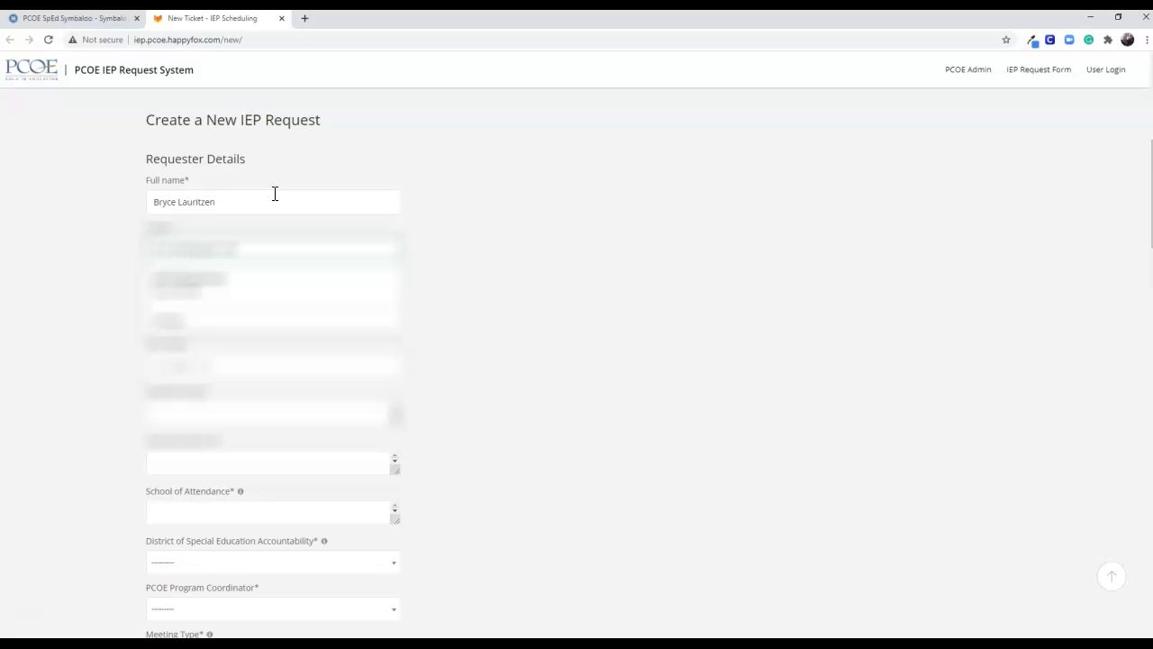
{"action": "key", "text": "Tab"}
{"action": "type", "text": "530"}
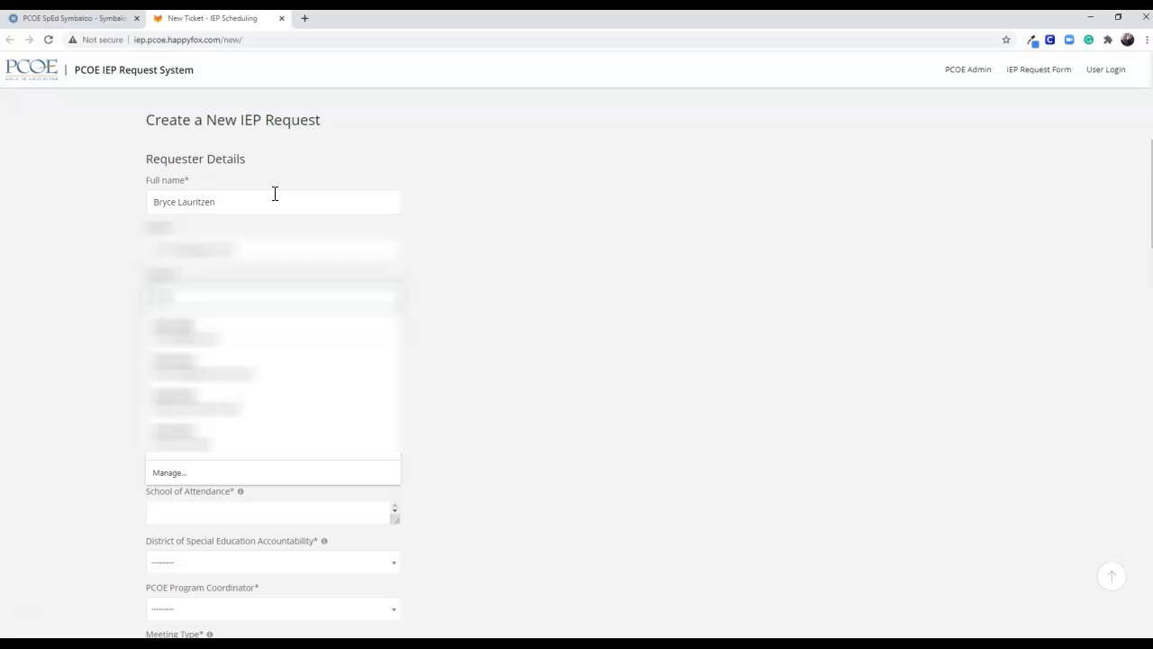
{"action": "type", "text": "74"}
{"action": "key", "text": "BackSpace"}
{"action": "key", "text": "BackSpace"}
{"action": "type", "text": "7"}
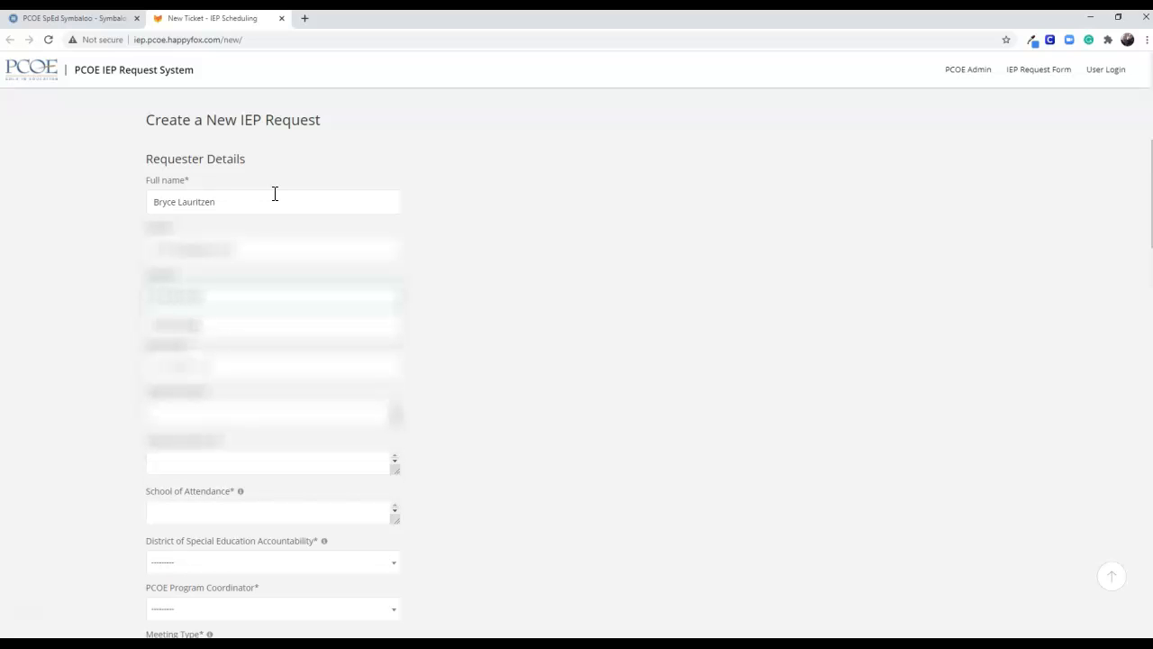
Set the IEP due date to 18 Mar 2021
{"action": "left_click", "coordinate": [233, 366]}
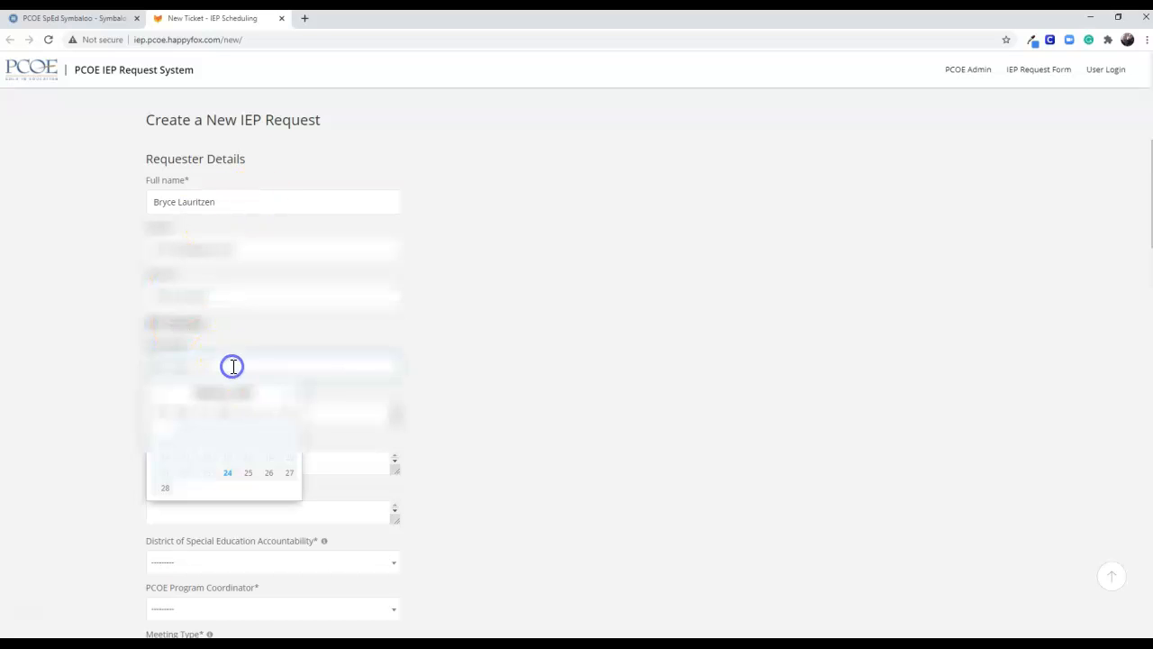
{"action": "left_click", "coordinate": [294, 398]}
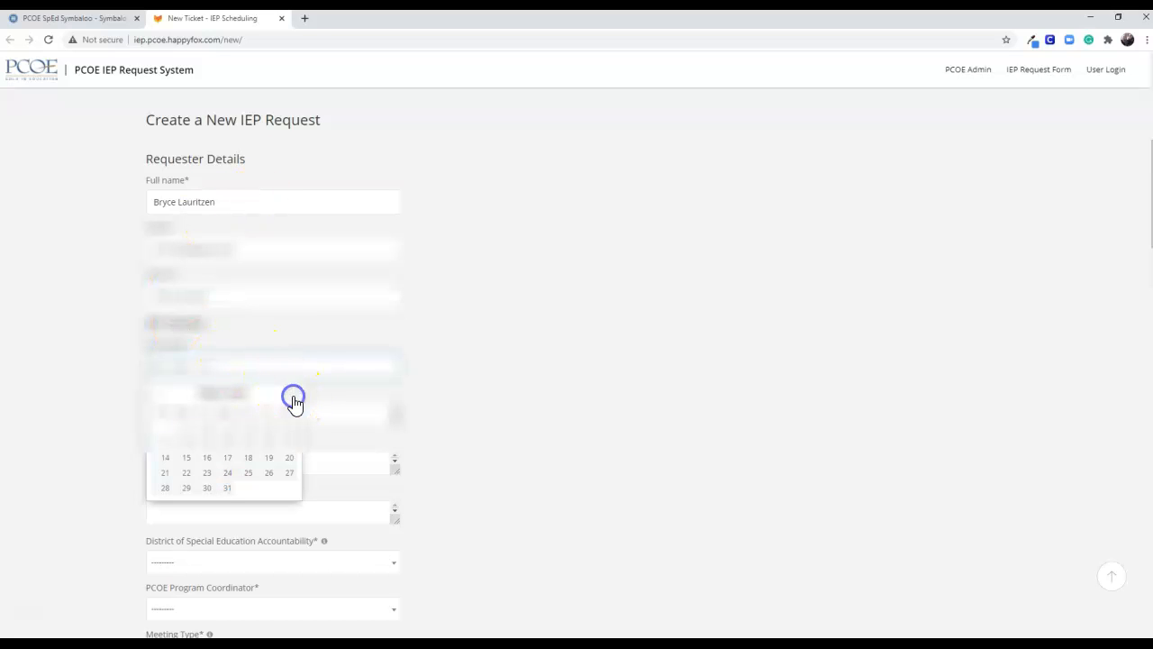
{"action": "left_click", "coordinate": [249, 460]}
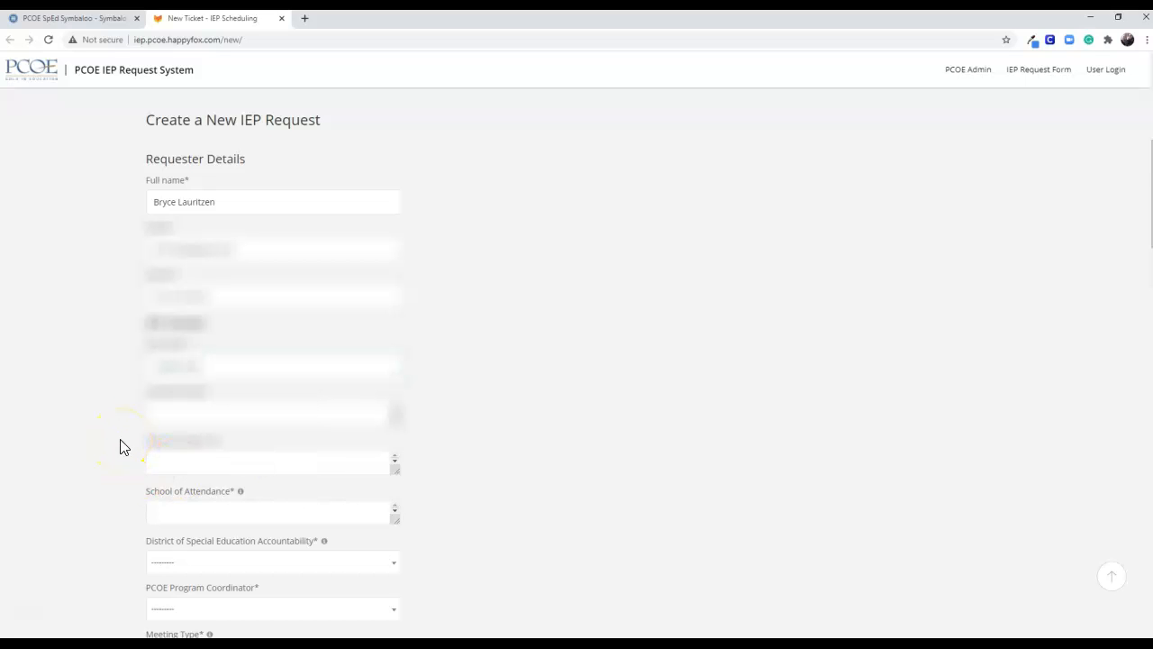
Enter the student's name and the teacher's name, and set the school of attendance to Olive Ranch
{"action": "scroll", "coordinate": [120, 448], "scroll_direction": "down", "scroll_amount": 2}
{"action": "left_click", "coordinate": [174, 238]}
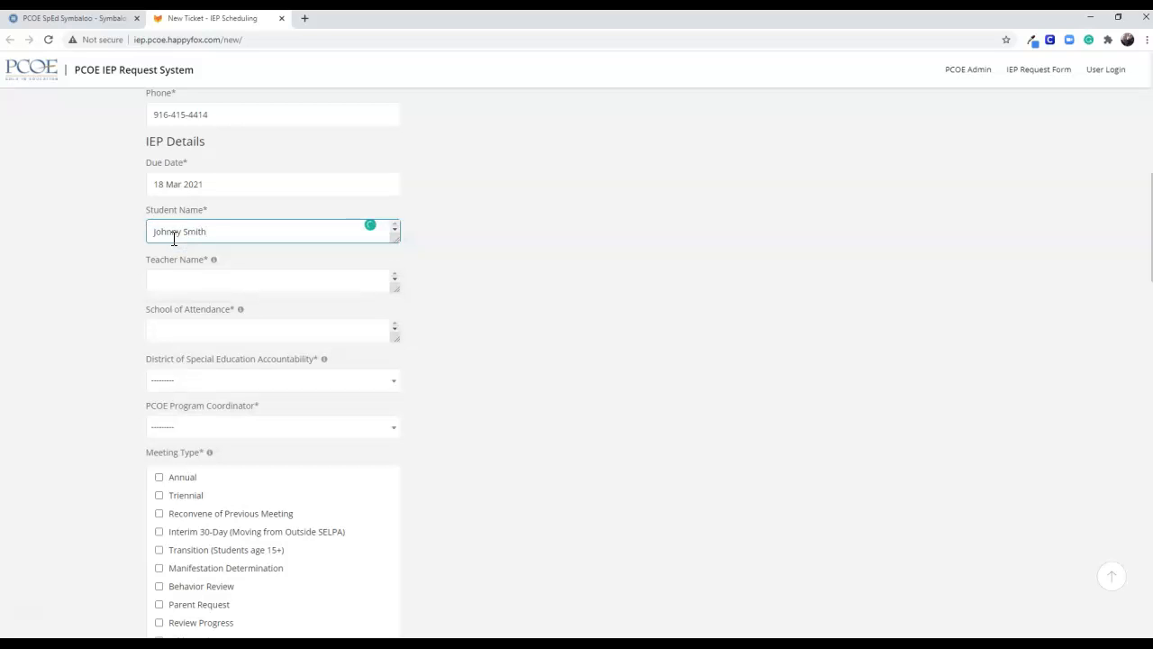
{"action": "left_click", "coordinate": [184, 282]}
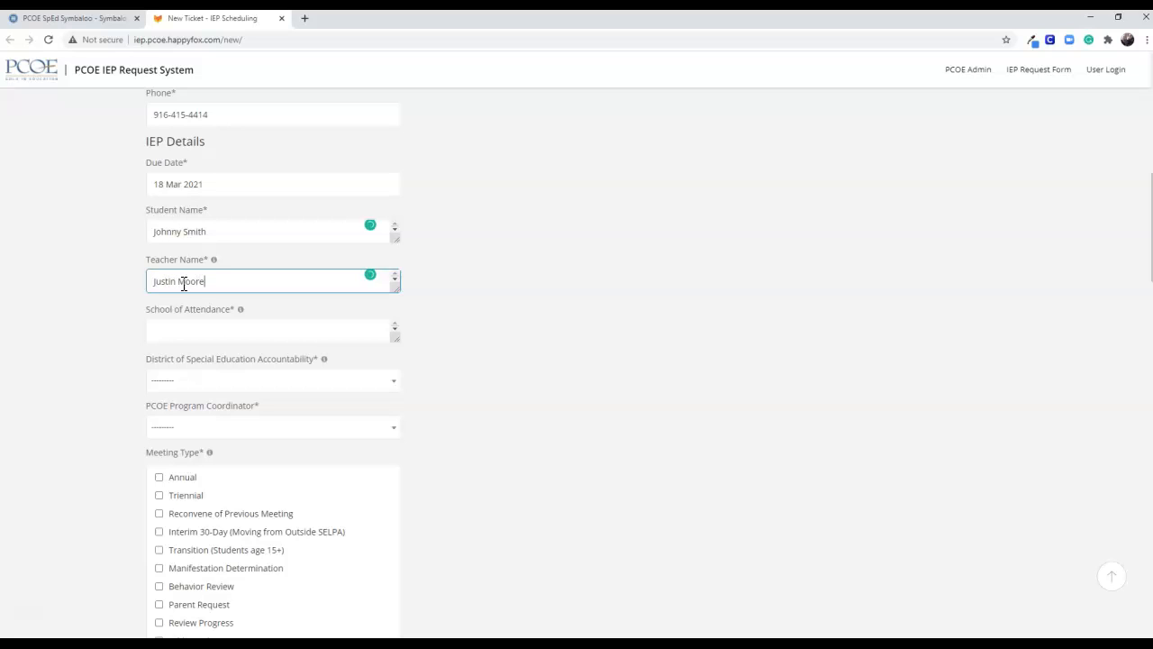
{"action": "left_click", "coordinate": [267, 334]}
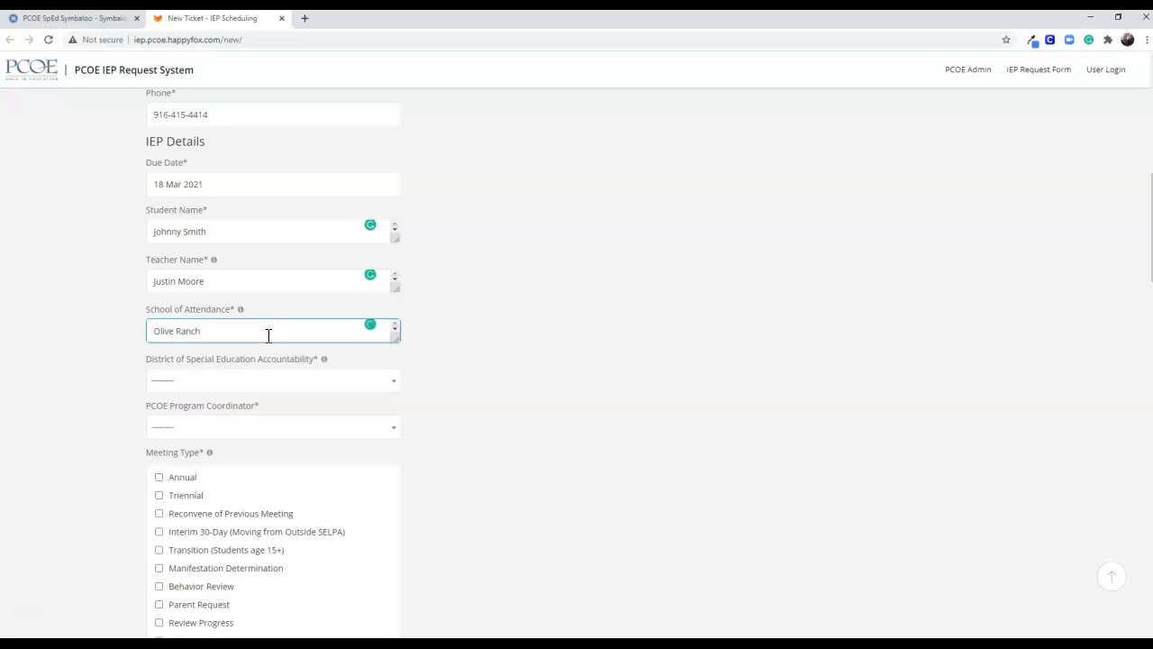
Read the help notes for the special education district, teacher name and school of attendance fields
{"action": "scroll", "coordinate": [514, 352], "scroll_direction": "down", "scroll_amount": 2}
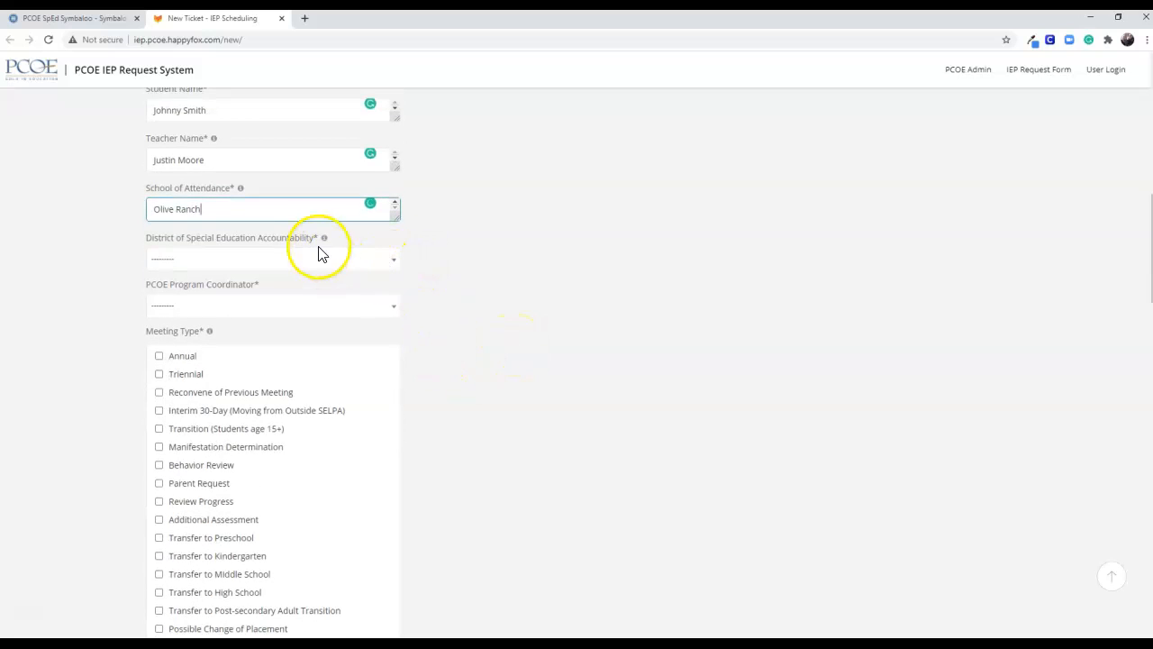
{"action": "mouse_move", "coordinate": [322, 248]}
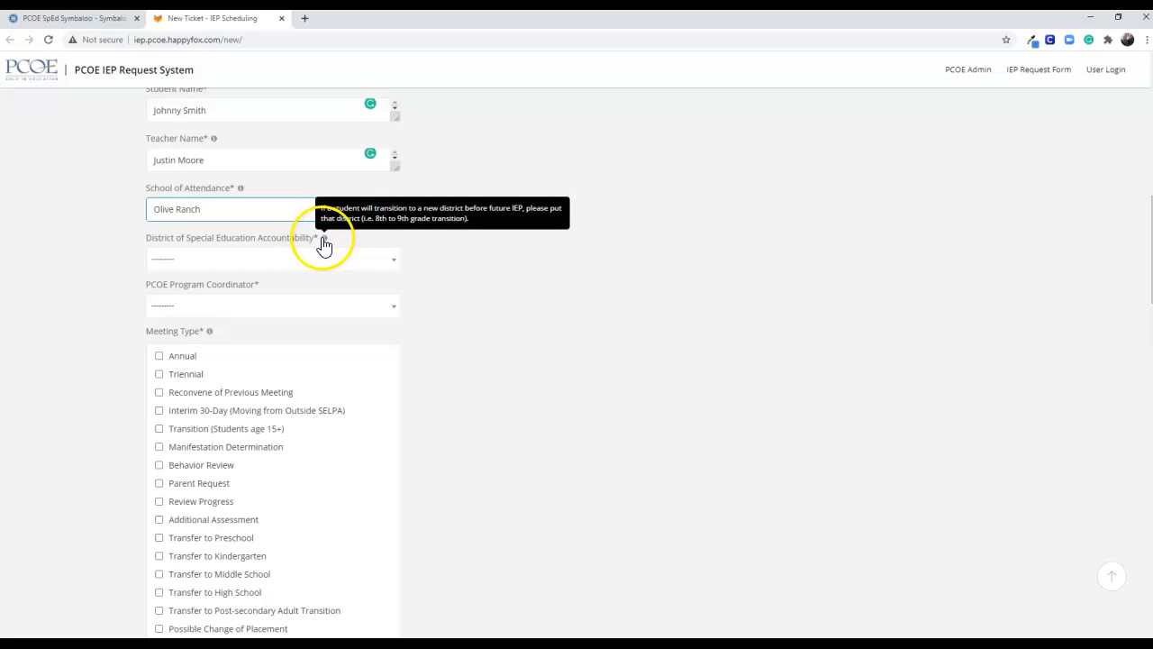
{"action": "mouse_move", "coordinate": [215, 151]}
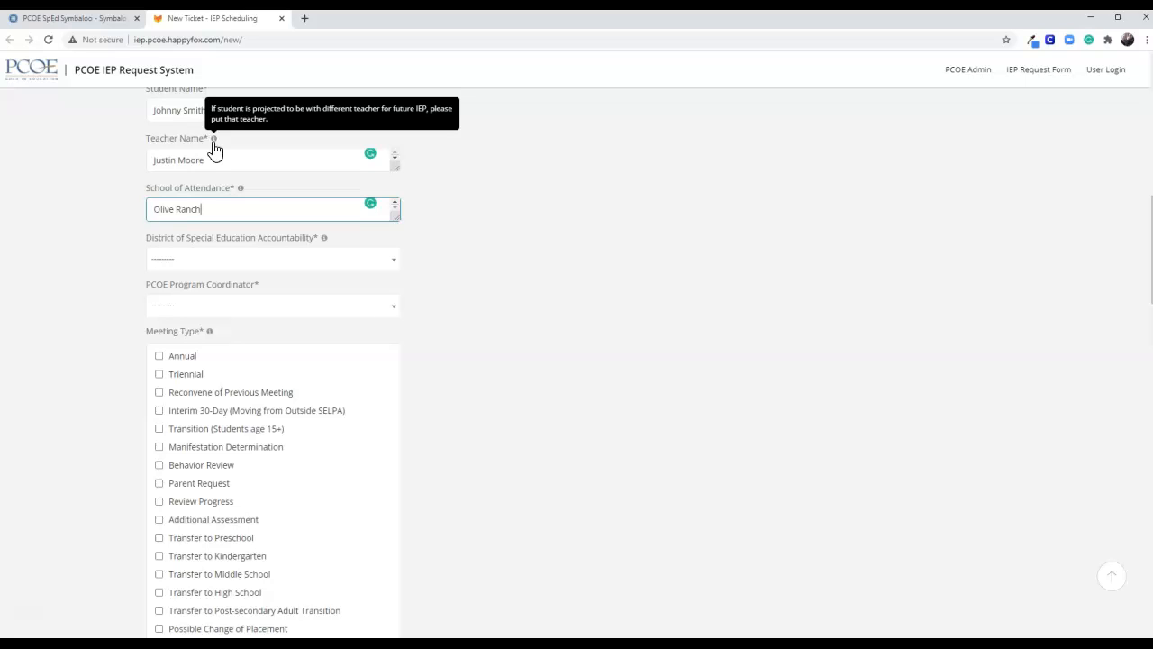
{"action": "left_click", "coordinate": [215, 142]}
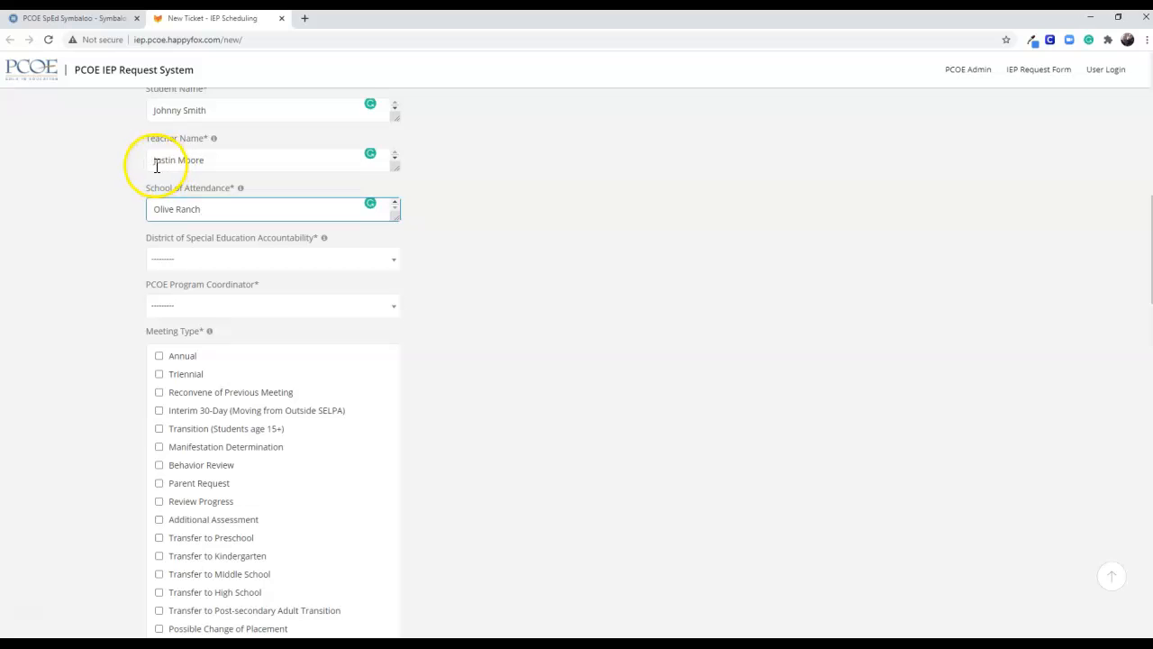
{"action": "mouse_move", "coordinate": [241, 190]}
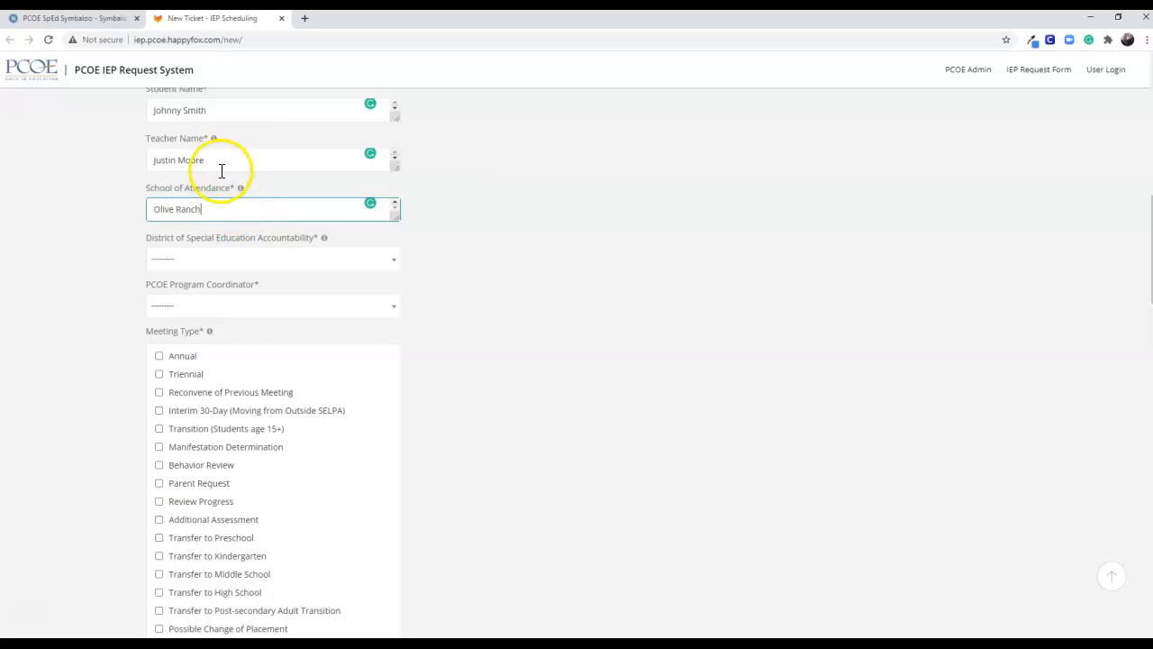
Set the district of special education accountability to Roseville City and choose the PCOE program coordinator
{"action": "scroll", "coordinate": [246, 316], "scroll_direction": "down", "scroll_amount": 1}
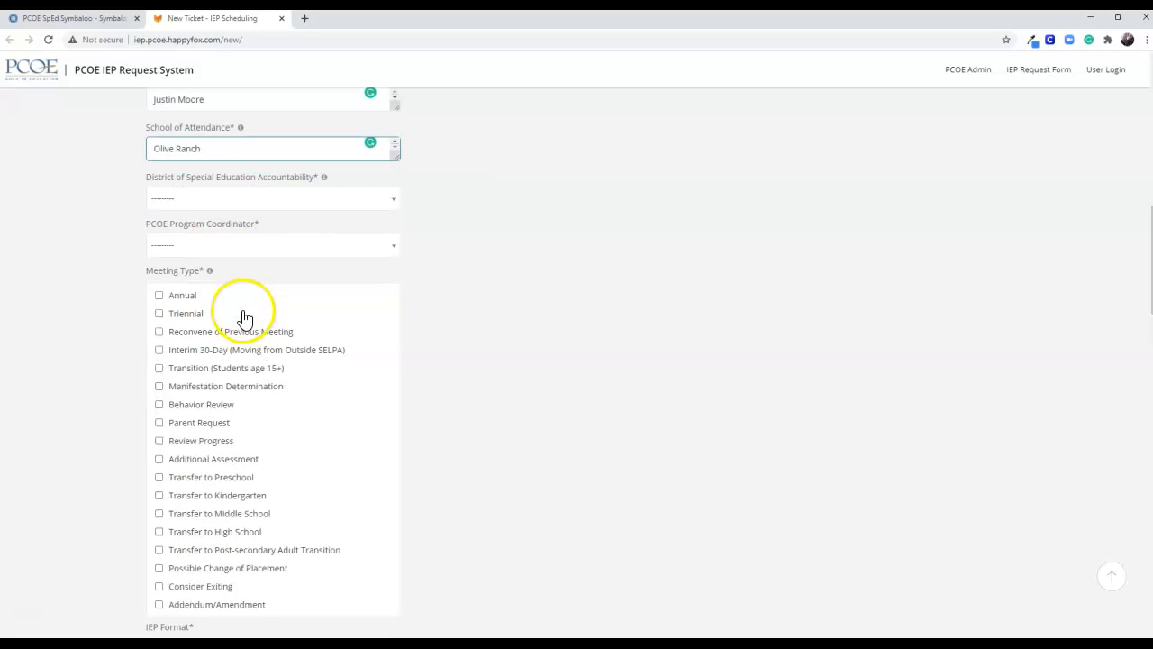
{"action": "left_click", "coordinate": [215, 200]}
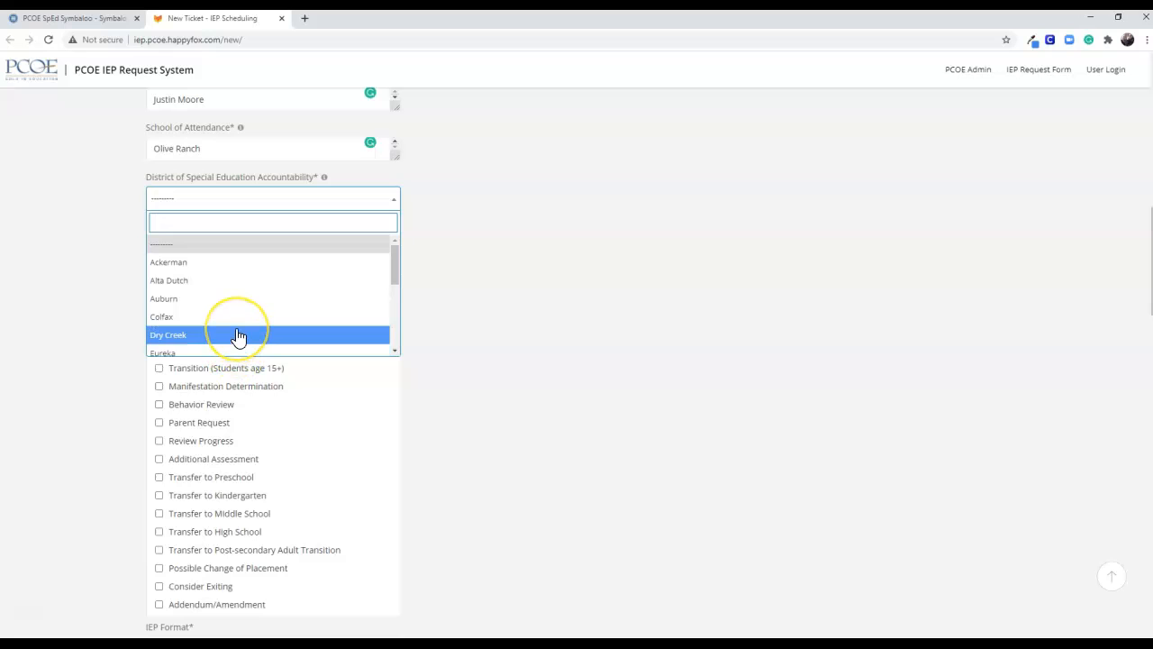
{"action": "scroll", "coordinate": [239, 336], "scroll_direction": "down", "scroll_amount": 2}
{"action": "scroll", "coordinate": [238, 335], "scroll_direction": "down", "scroll_amount": 3}
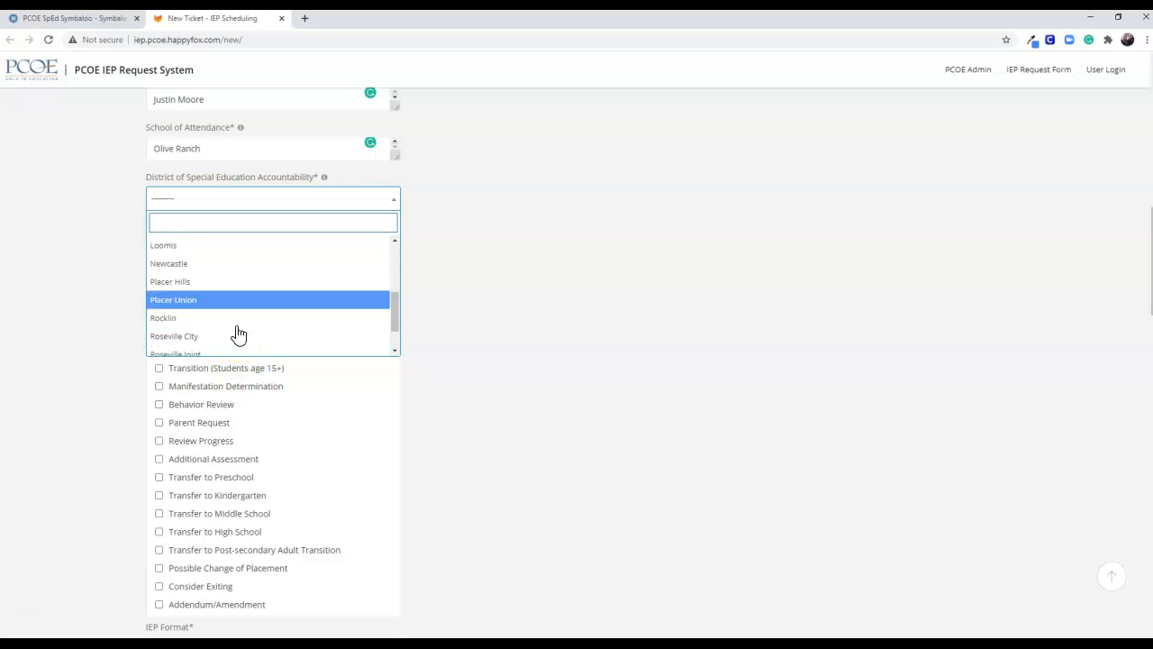
{"action": "left_click", "coordinate": [215, 299]}
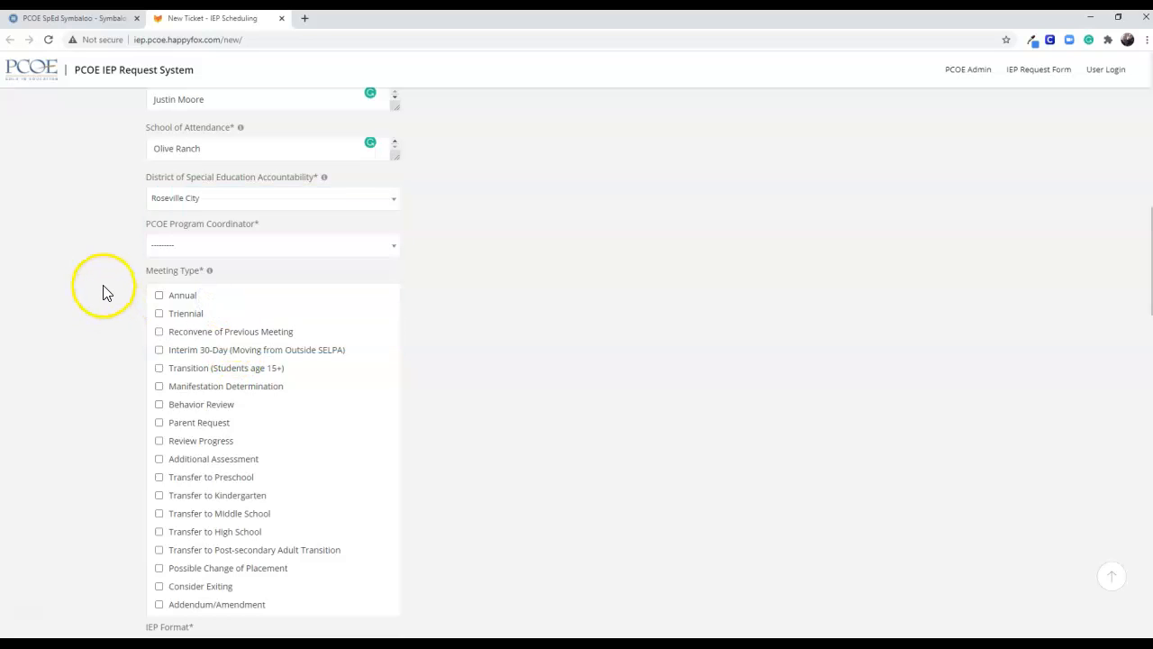
{"action": "left_click", "coordinate": [162, 249]}
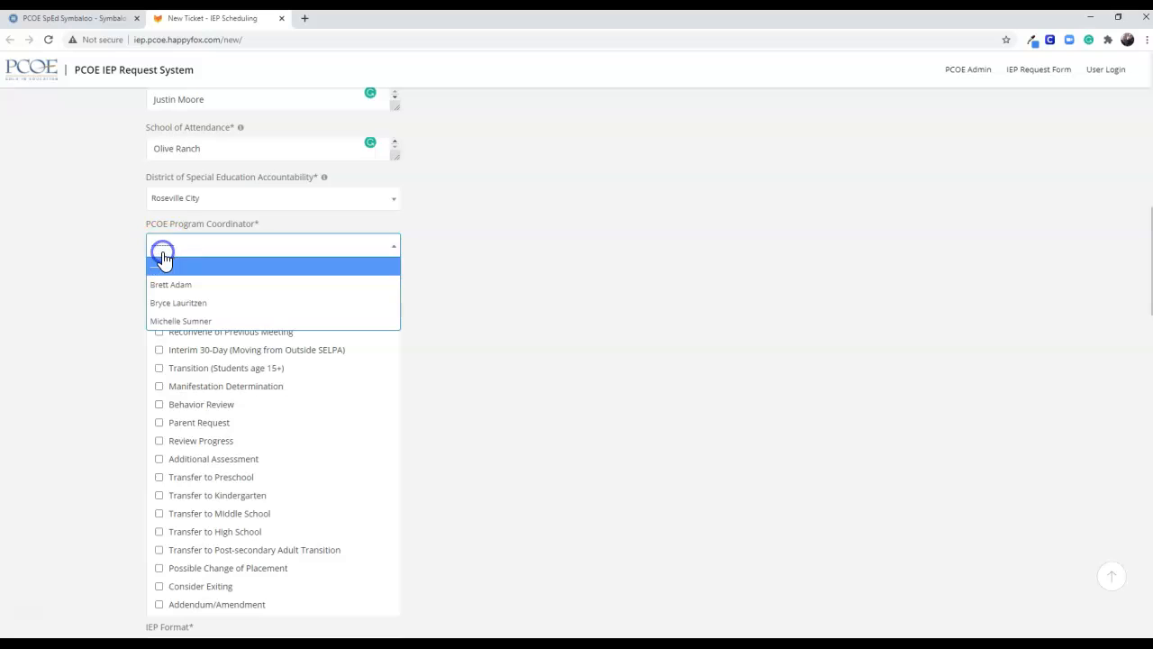
{"action": "left_click", "coordinate": [177, 310]}
Select Annual, Triennial and Transfer to Middle School as the meeting types
{"action": "scroll", "coordinate": [117, 340], "scroll_direction": "down", "scroll_amount": 3}
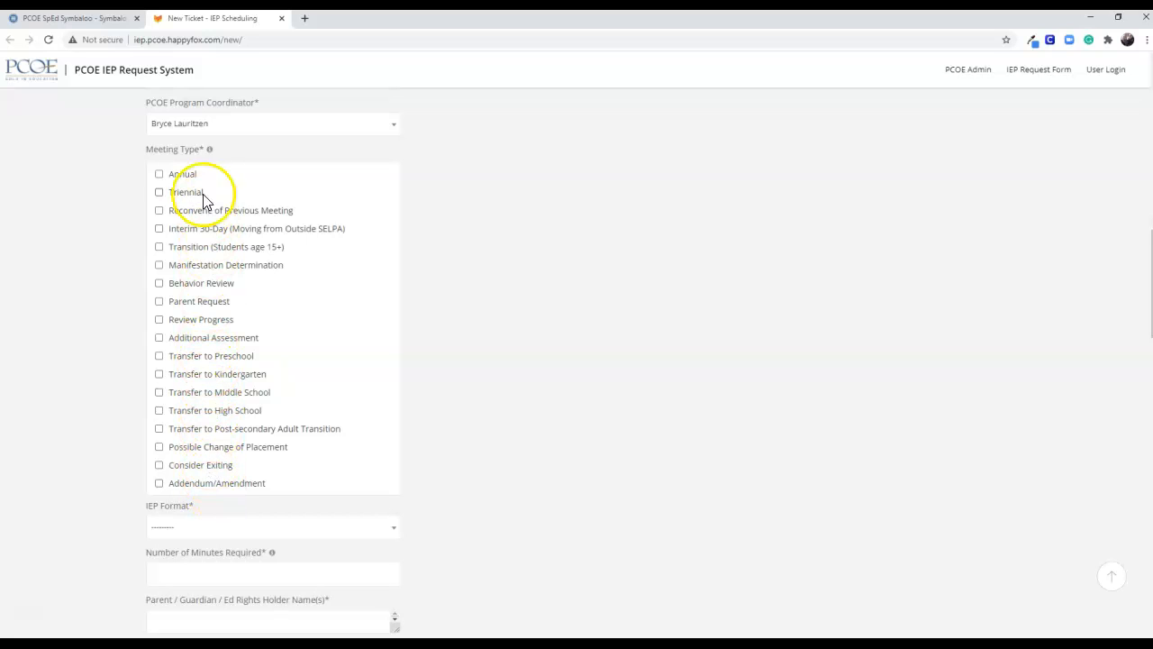
{"action": "left_click", "coordinate": [159, 176]}
{"action": "left_click", "coordinate": [160, 194]}
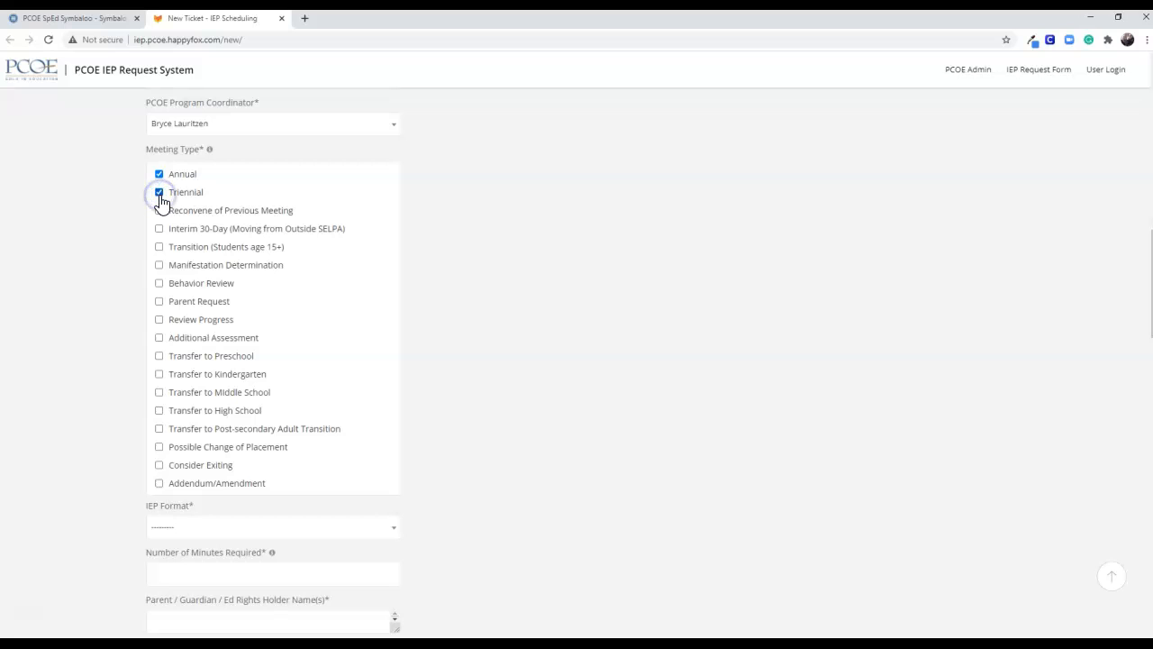
{"action": "left_click", "coordinate": [159, 394]}
{"action": "left_click", "coordinate": [87, 429]}
Set the IEP format to Virtual (Teams)
{"action": "scroll", "coordinate": [87, 429], "scroll_direction": "down", "scroll_amount": 3}
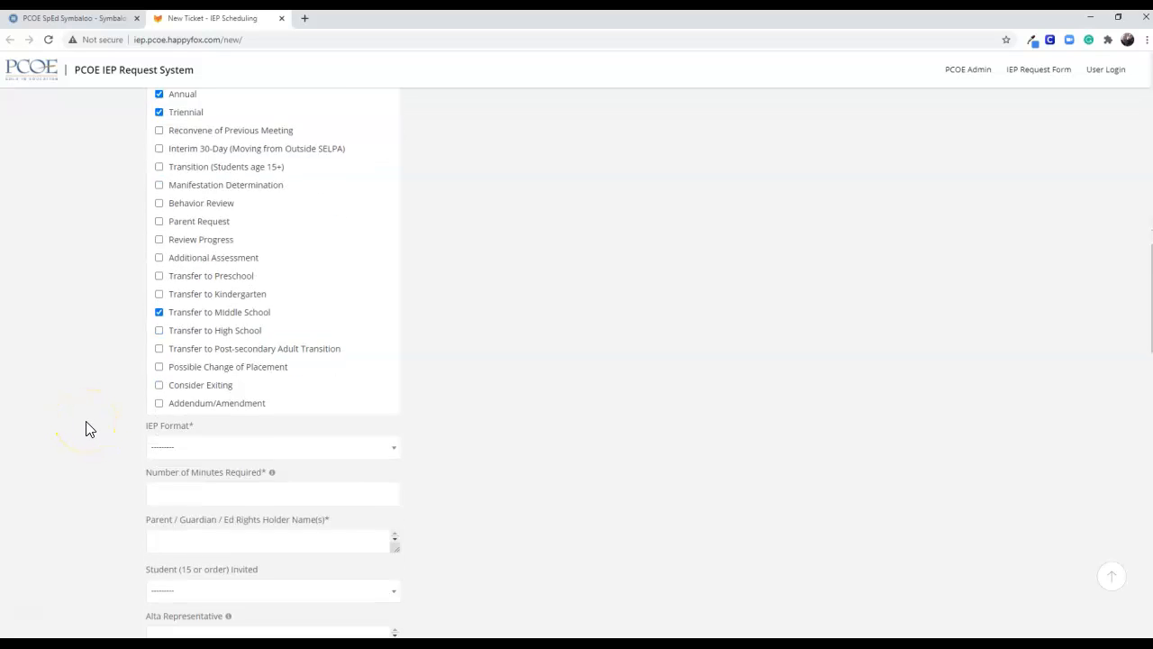
{"action": "left_click", "coordinate": [85, 416]}
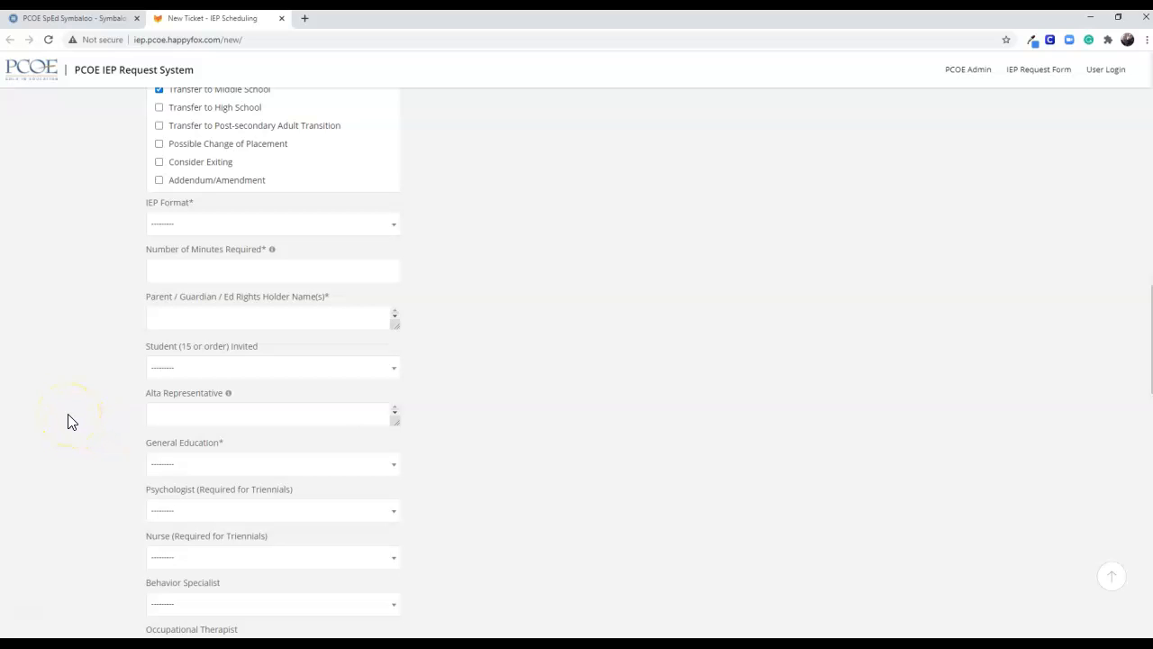
{"action": "left_click", "coordinate": [165, 226]}
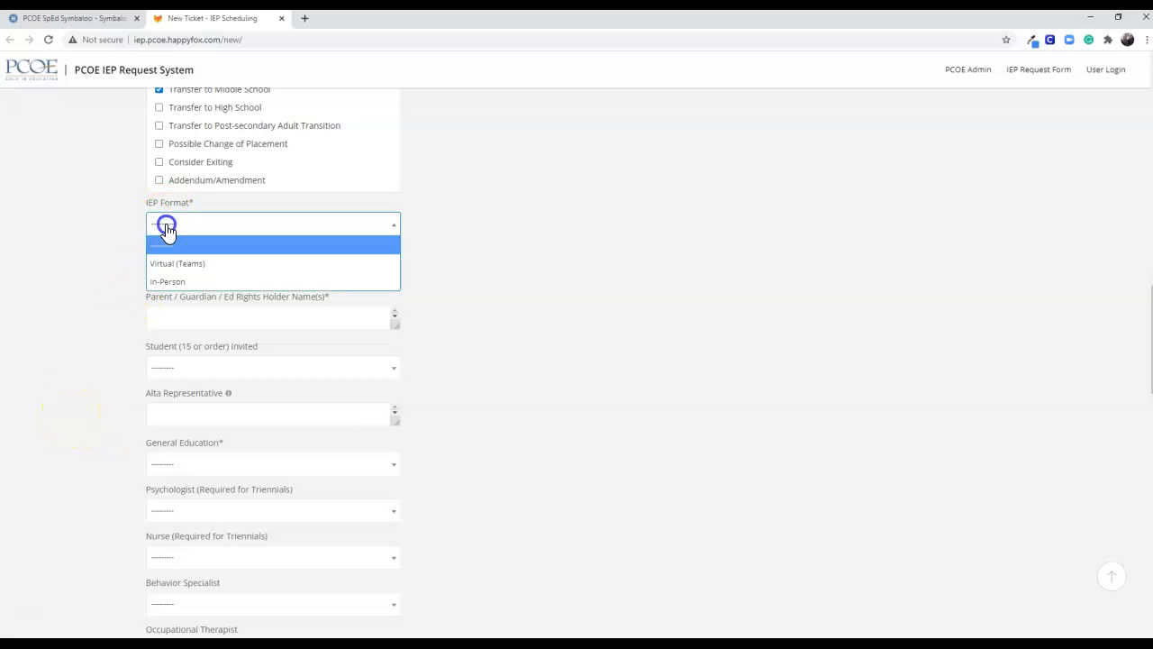
{"action": "left_click", "coordinate": [177, 268]}
{"action": "scroll", "coordinate": [109, 338], "scroll_direction": "down", "scroll_amount": 1}
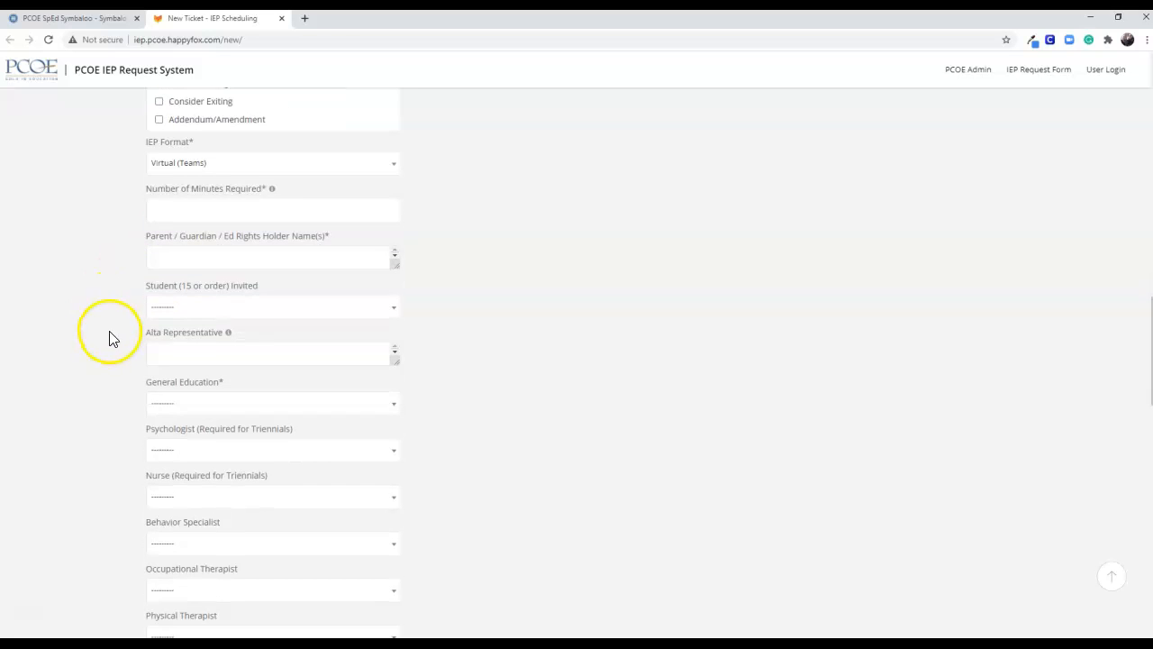
Set the number of minutes required to 90 and enter the names of both parents as education rights holders
{"action": "left_click", "coordinate": [160, 209]}
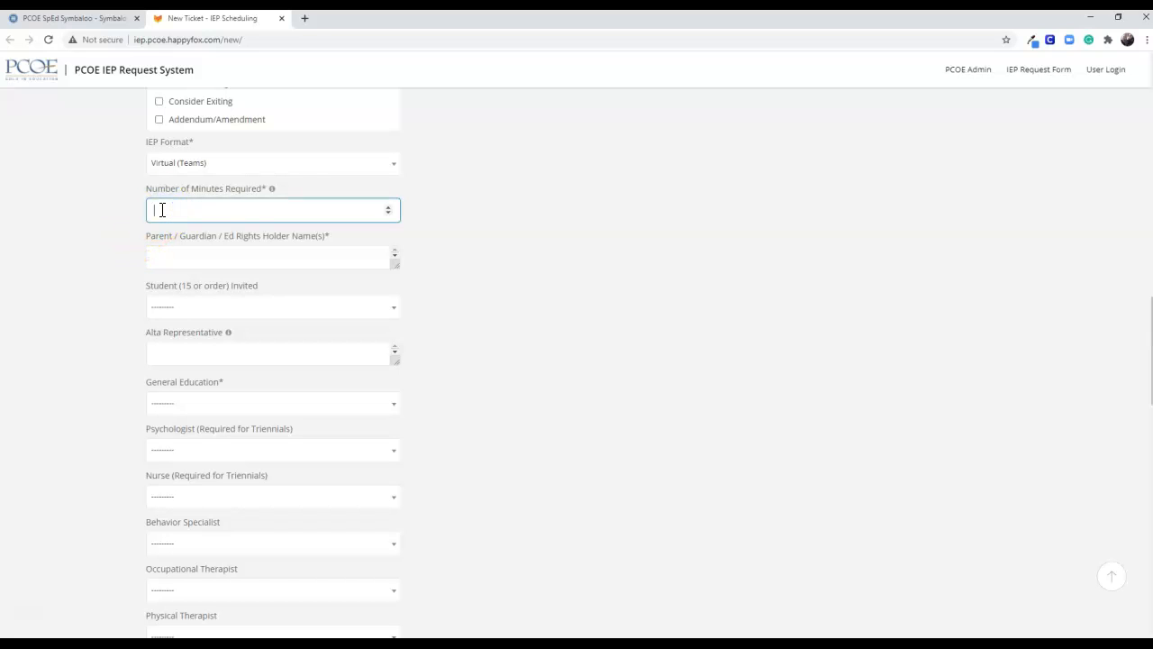
{"action": "mouse_move", "coordinate": [274, 193]}
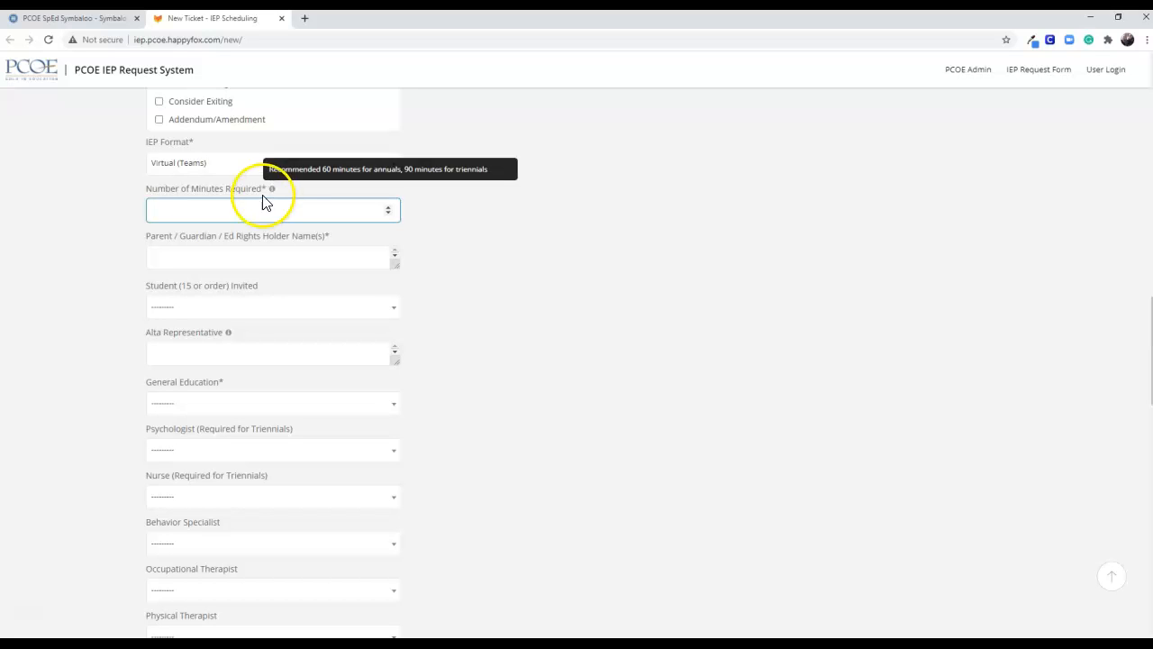
{"action": "scroll", "coordinate": [247, 208], "scroll_direction": "up", "scroll_amount": 3}
{"action": "scroll", "coordinate": [244, 288], "scroll_direction": "up", "scroll_amount": 2}
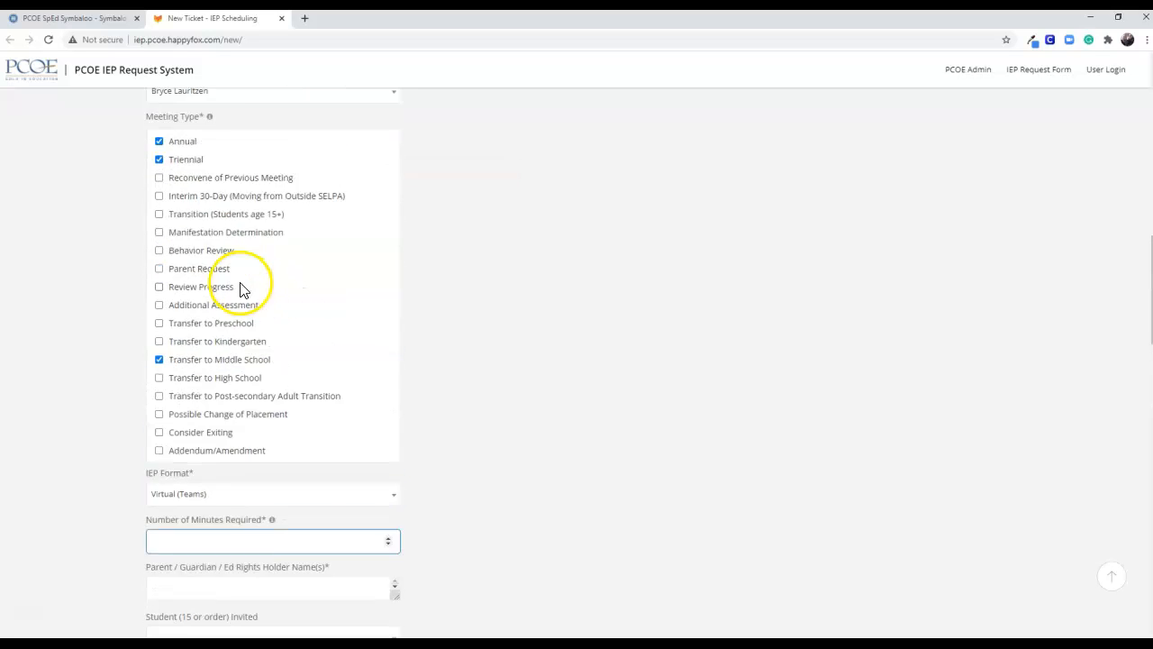
{"action": "scroll", "coordinate": [232, 451], "scroll_direction": "down", "scroll_amount": 3}
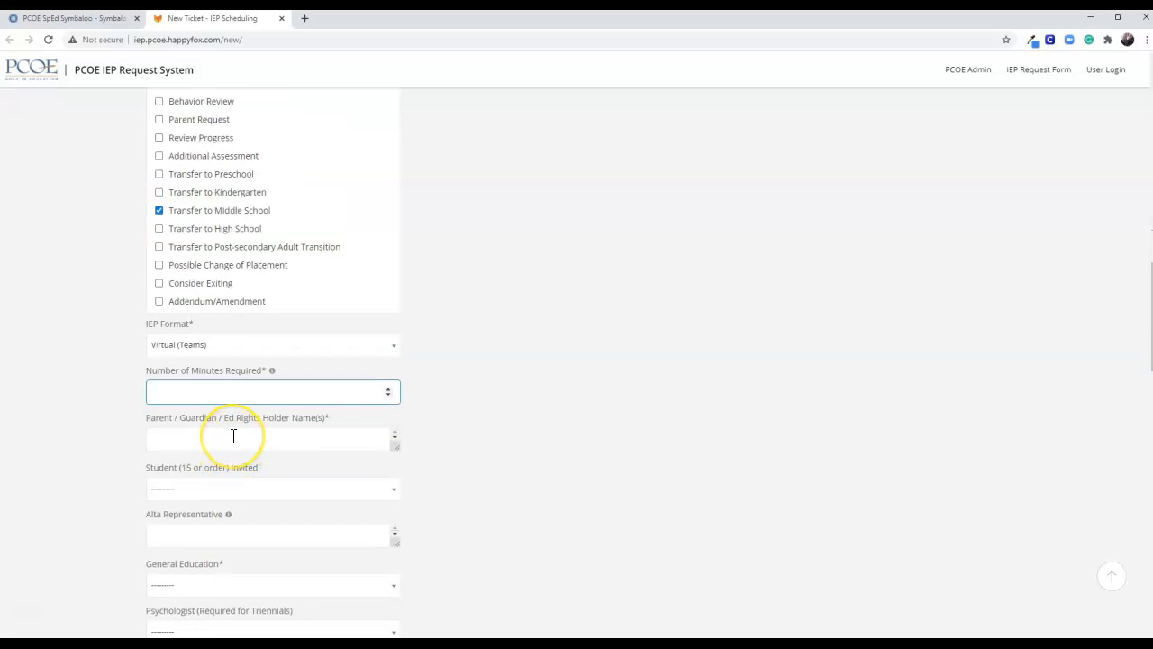
{"action": "left_click", "coordinate": [180, 441]}
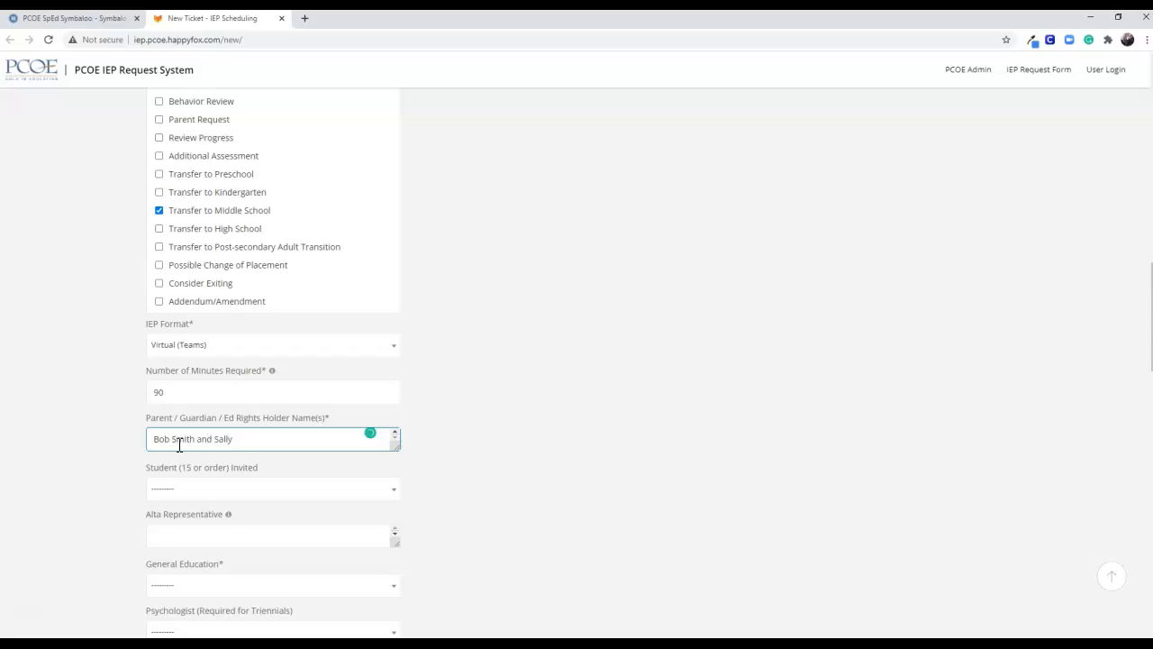
Set the student's invitation status to Not Invited
{"action": "scroll", "coordinate": [249, 473], "scroll_direction": "down", "scroll_amount": 2}
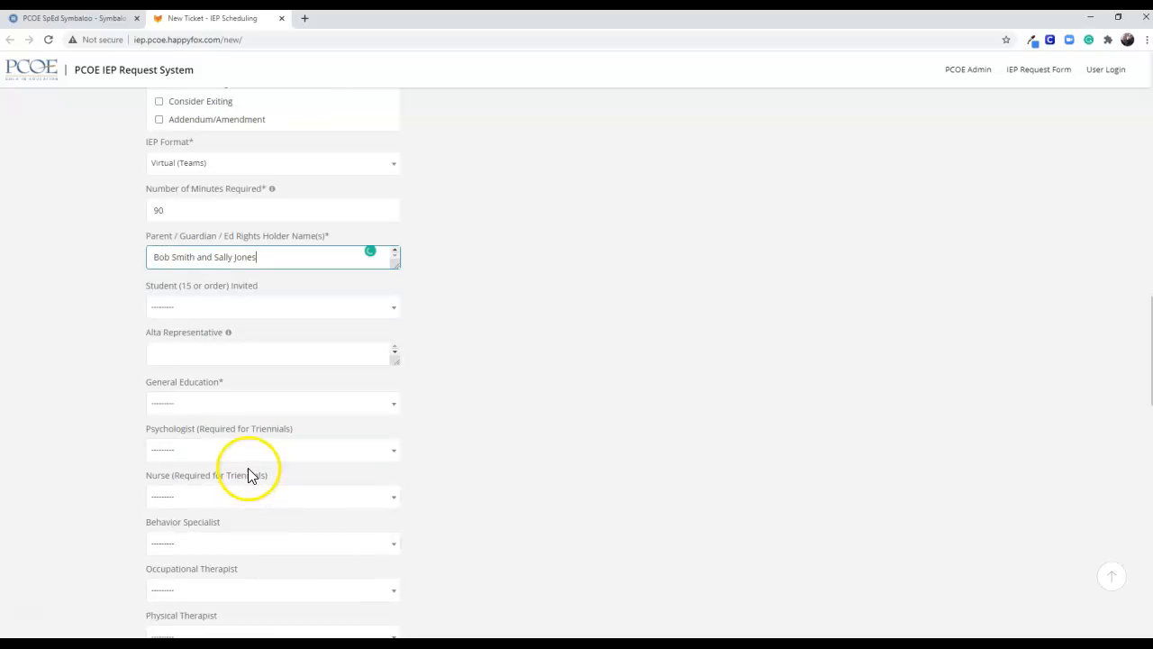
{"action": "left_click", "coordinate": [158, 316]}
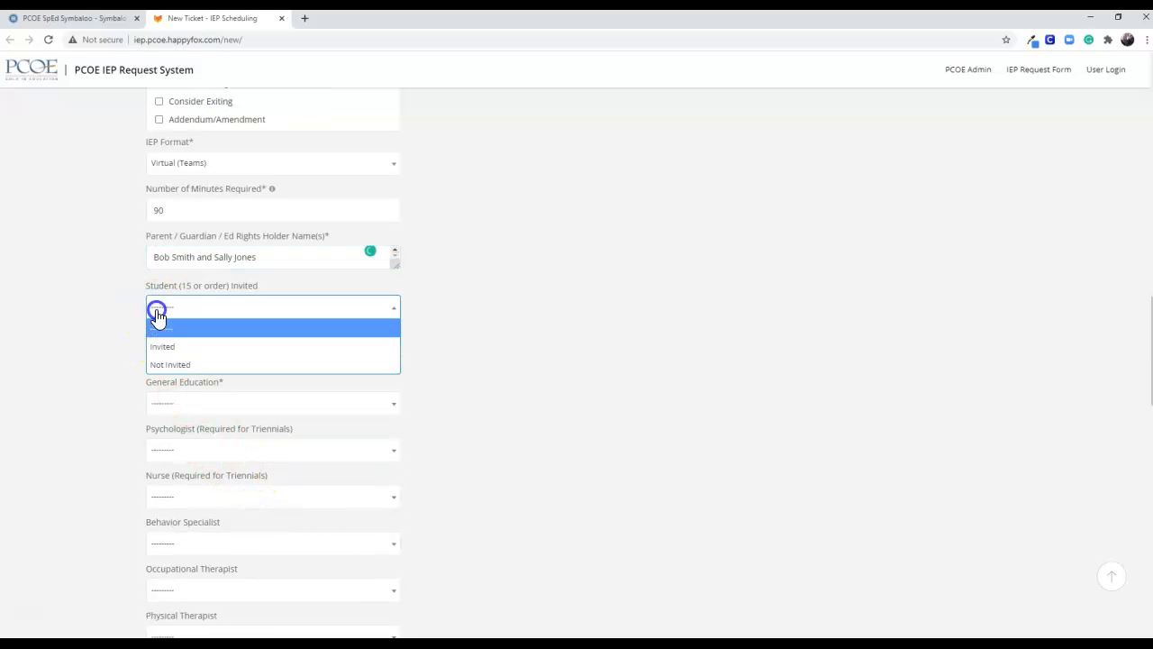
{"action": "left_click", "coordinate": [161, 362]}
Enter the Alta representative's e-mail address in the request form
{"action": "scroll", "coordinate": [99, 405], "scroll_direction": "down", "scroll_amount": 1}
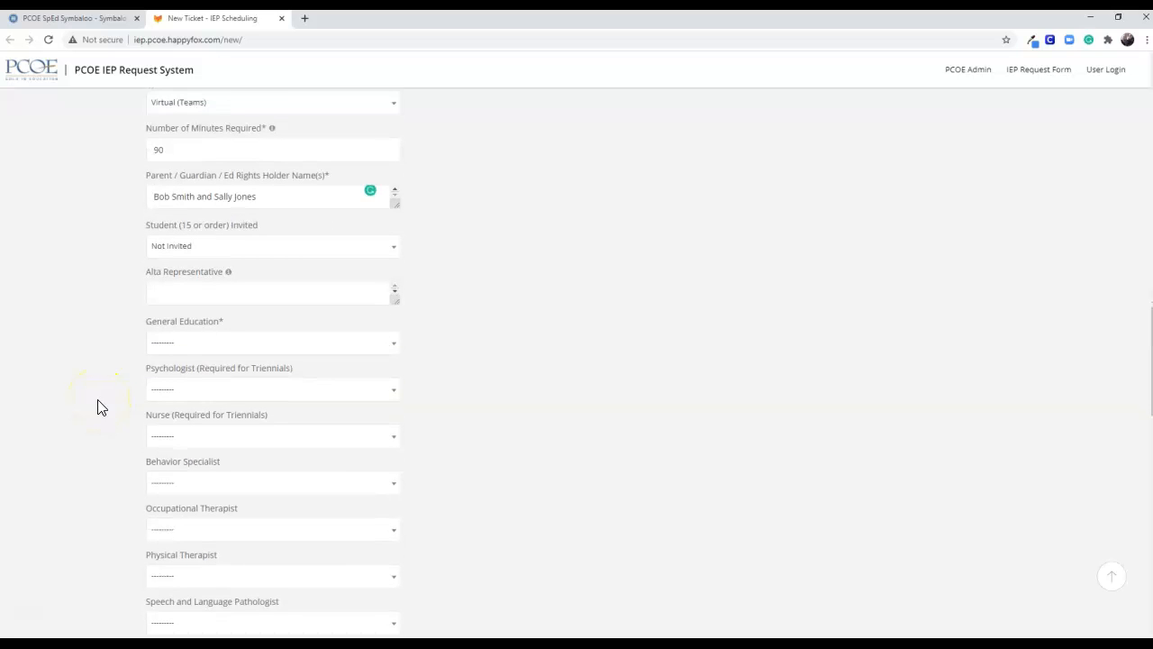
{"action": "scroll", "coordinate": [167, 393], "scroll_direction": "down", "scroll_amount": 8}
{"action": "scroll", "coordinate": [168, 402], "scroll_direction": "down", "scroll_amount": 2}
{"action": "scroll", "coordinate": [169, 404], "scroll_direction": "up", "scroll_amount": 10}
{"action": "scroll", "coordinate": [169, 404], "scroll_direction": "up", "scroll_amount": 2}
{"action": "left_click", "coordinate": [171, 407]}
{"action": "left_click", "coordinate": [181, 296]}
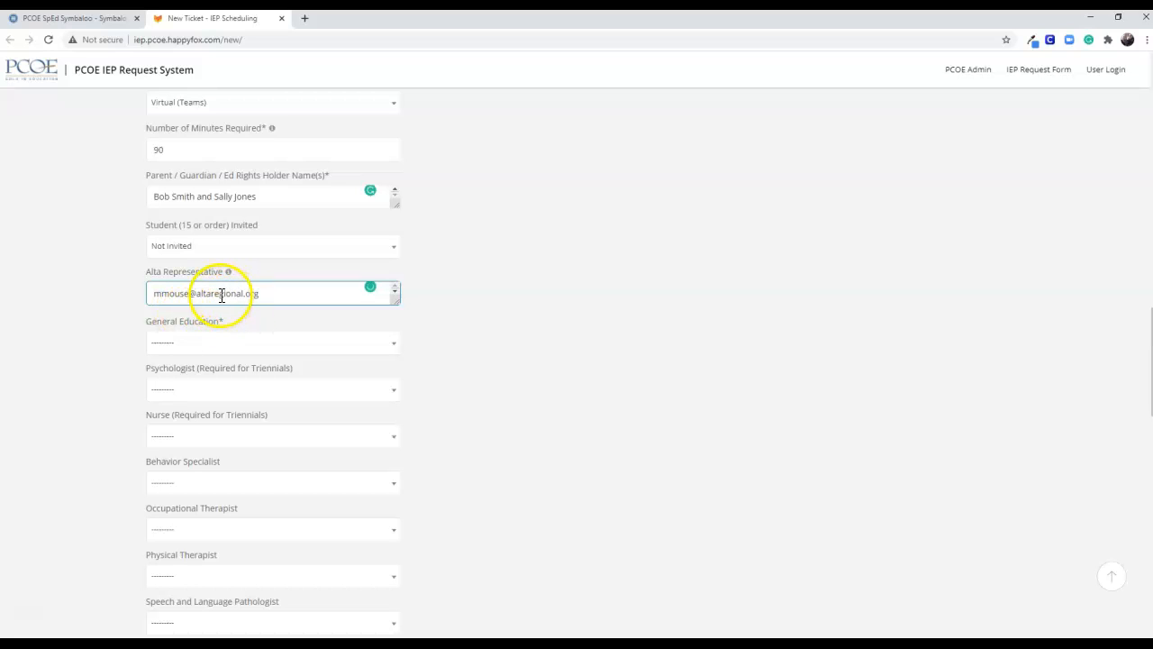
Set general education to District of Special Education Accountability Provided and mark the psychologist and nurse as Required
{"action": "left_click", "coordinate": [186, 343]}
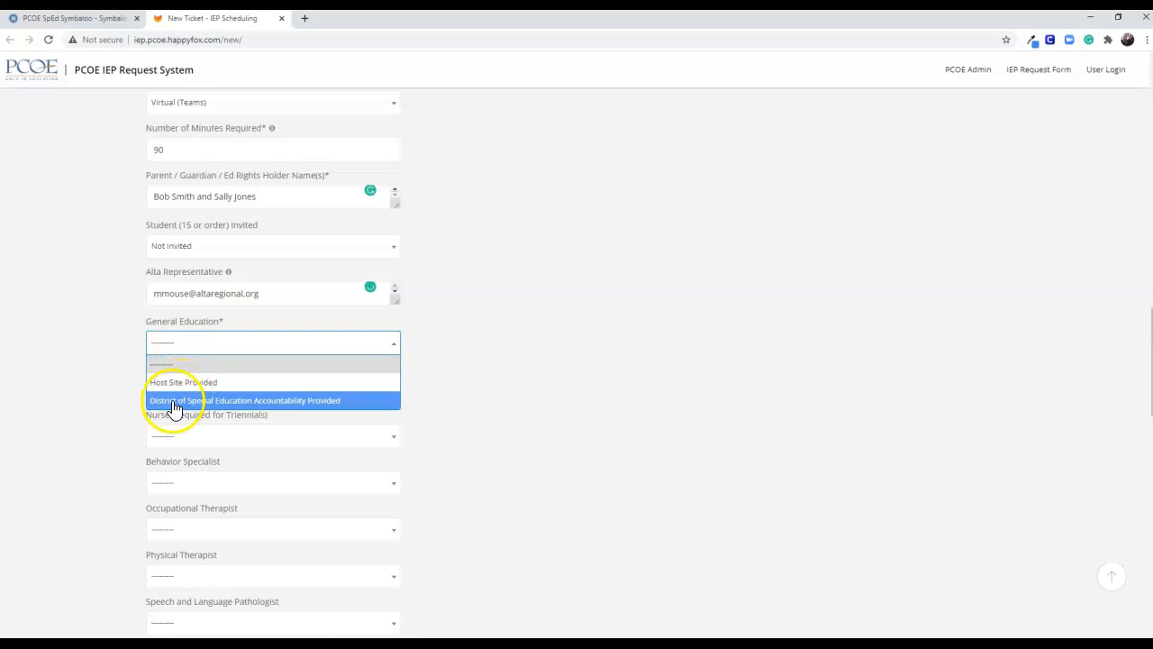
{"action": "left_click", "coordinate": [210, 403]}
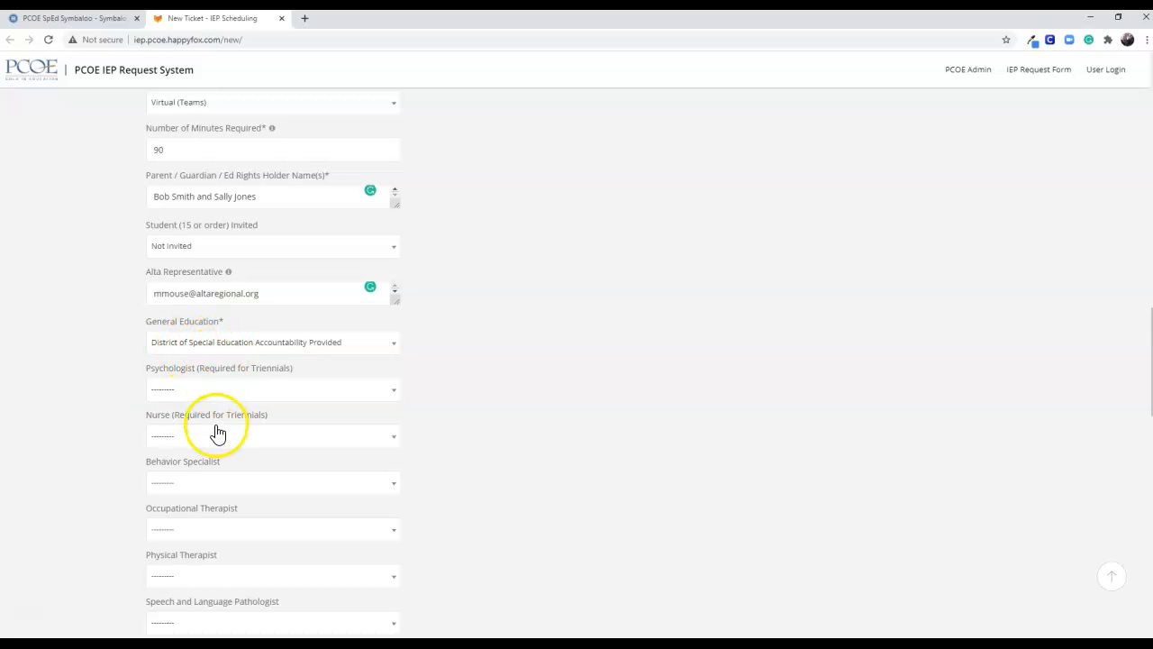
{"action": "left_click", "coordinate": [172, 389]}
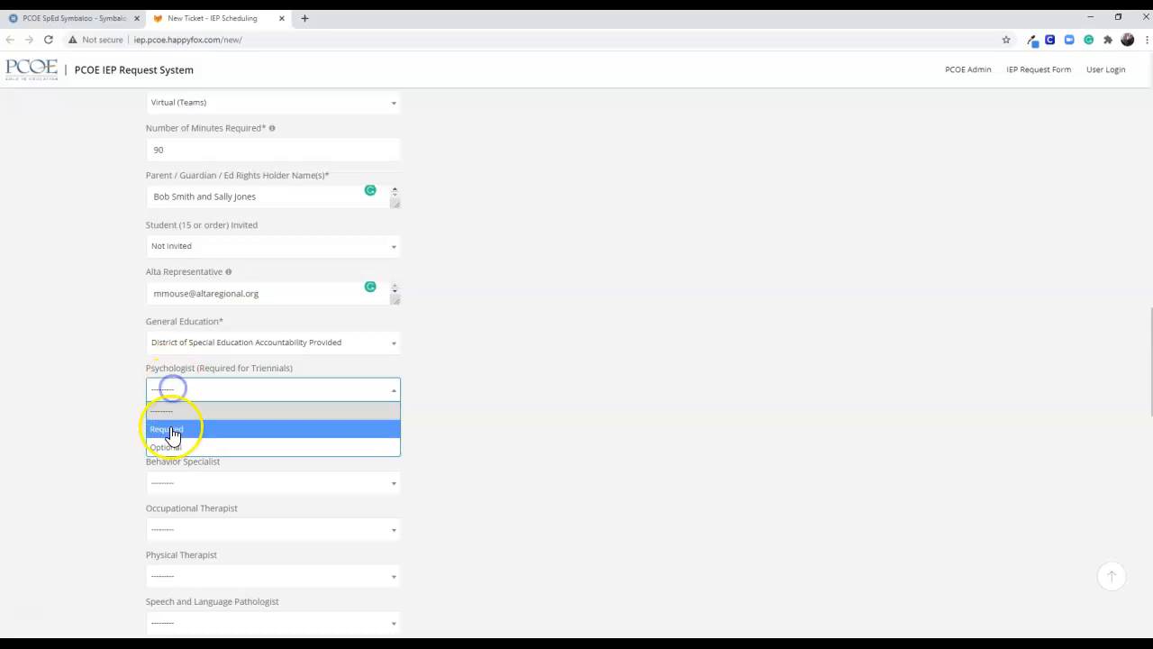
{"action": "left_click", "coordinate": [171, 430]}
{"action": "left_click", "coordinate": [170, 435]}
{"action": "left_click", "coordinate": [171, 473]}
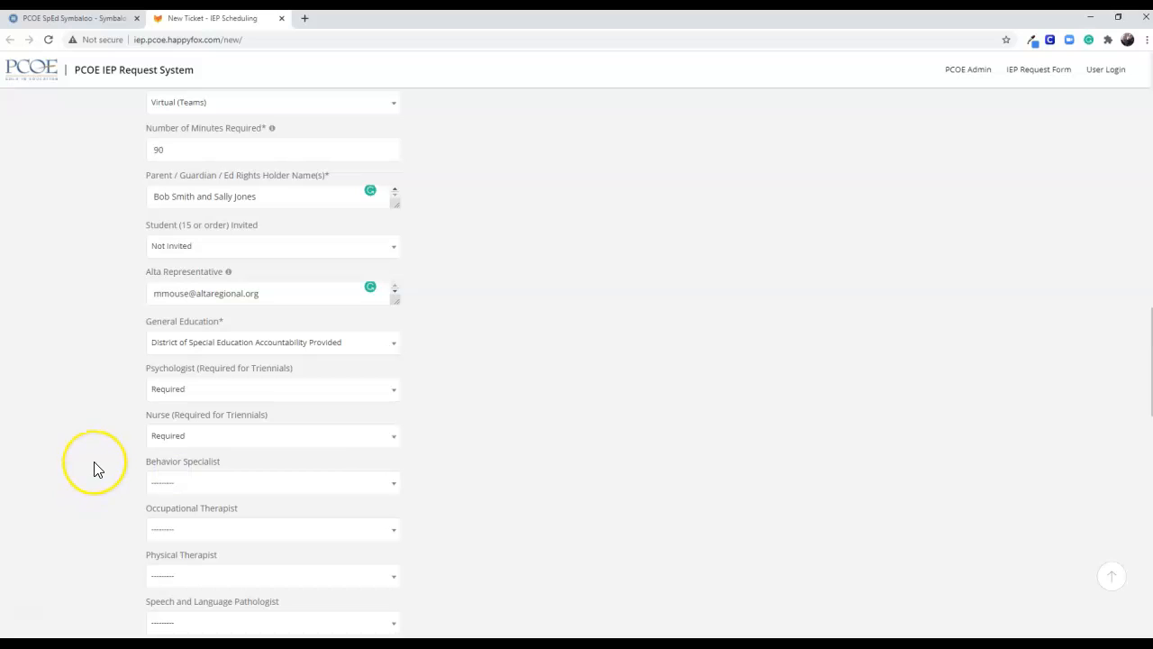
Mark the behavior specialist, occupational therapist, and speech and language pathologist as Required
{"action": "scroll", "coordinate": [93, 473], "scroll_direction": "down", "scroll_amount": 3}
{"action": "left_click", "coordinate": [164, 243]}
{"action": "left_click", "coordinate": [163, 281]}
{"action": "left_click", "coordinate": [165, 288]}
{"action": "left_click", "coordinate": [168, 328]}
{"action": "left_click", "coordinate": [165, 380]}
{"action": "left_click", "coordinate": [164, 420]}
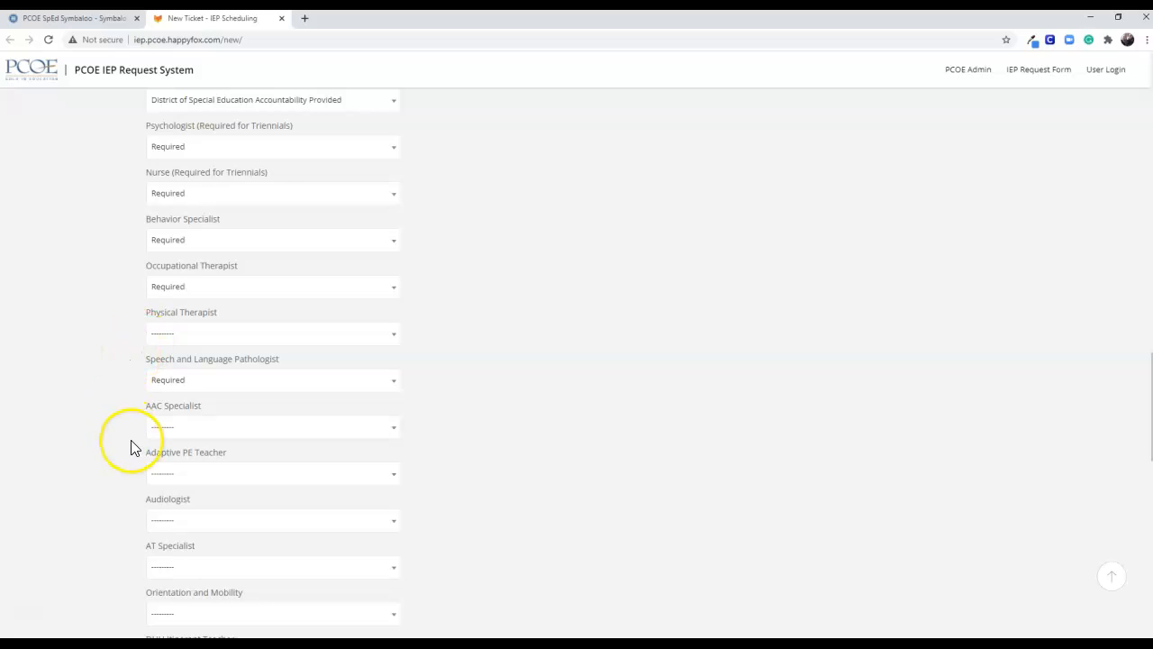
Mark the DHH itinerant teacher and the social worker as Required
{"action": "scroll", "coordinate": [122, 463], "scroll_direction": "down", "scroll_amount": 1}
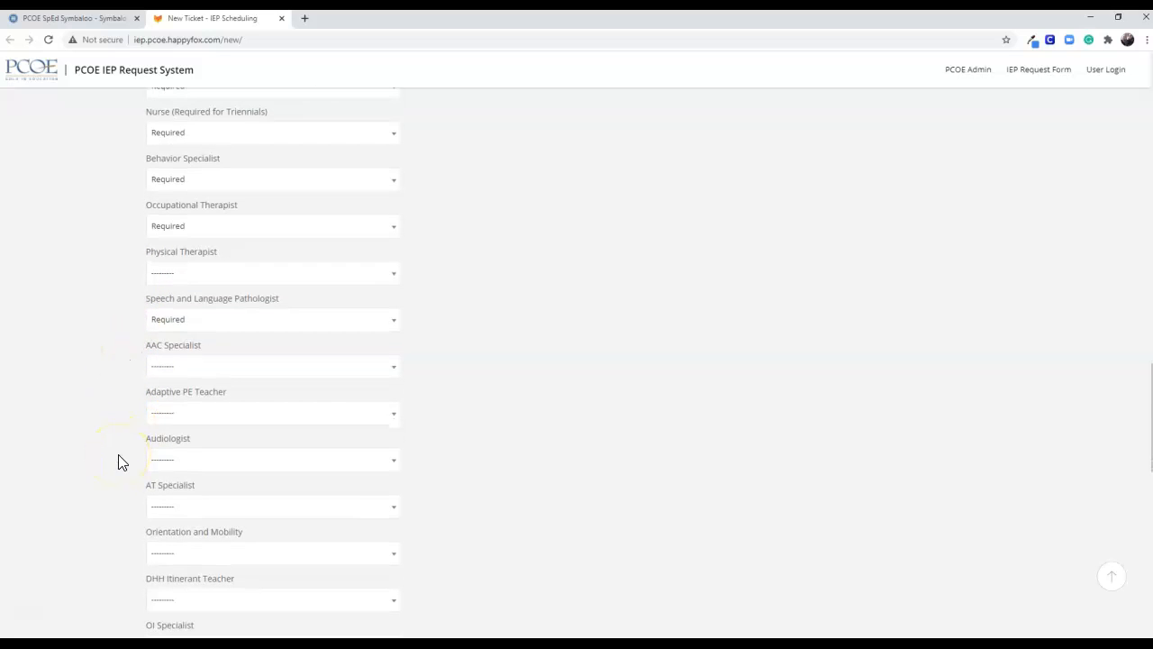
{"action": "scroll", "coordinate": [123, 460], "scroll_direction": "down", "scroll_amount": 3}
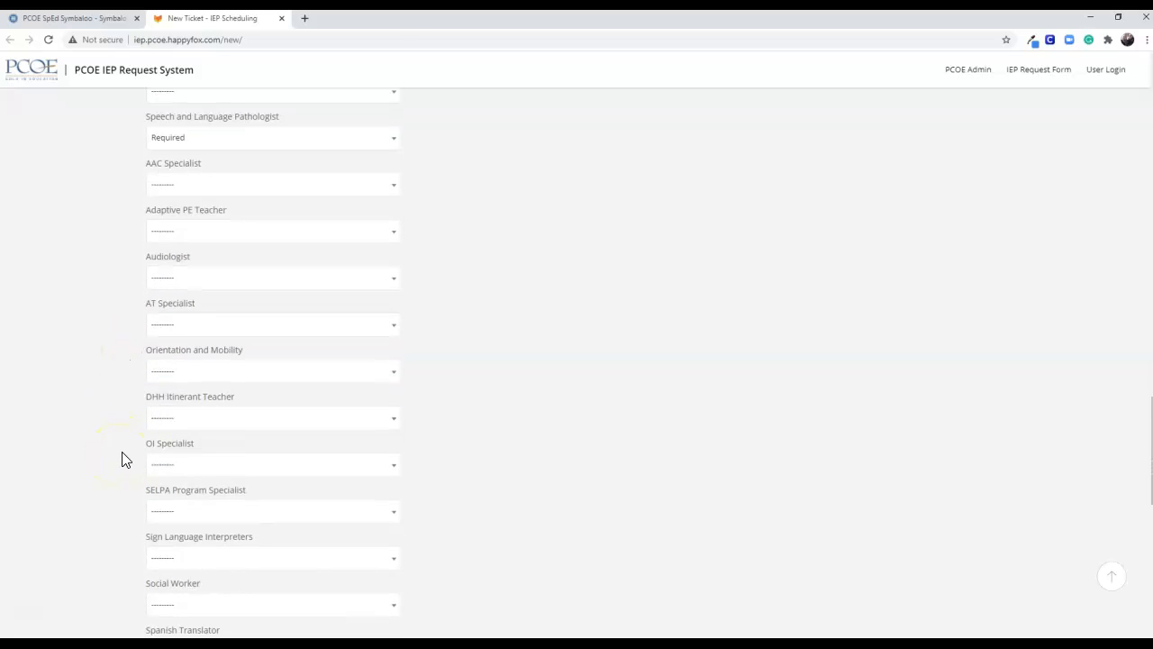
{"action": "left_click", "coordinate": [161, 419]}
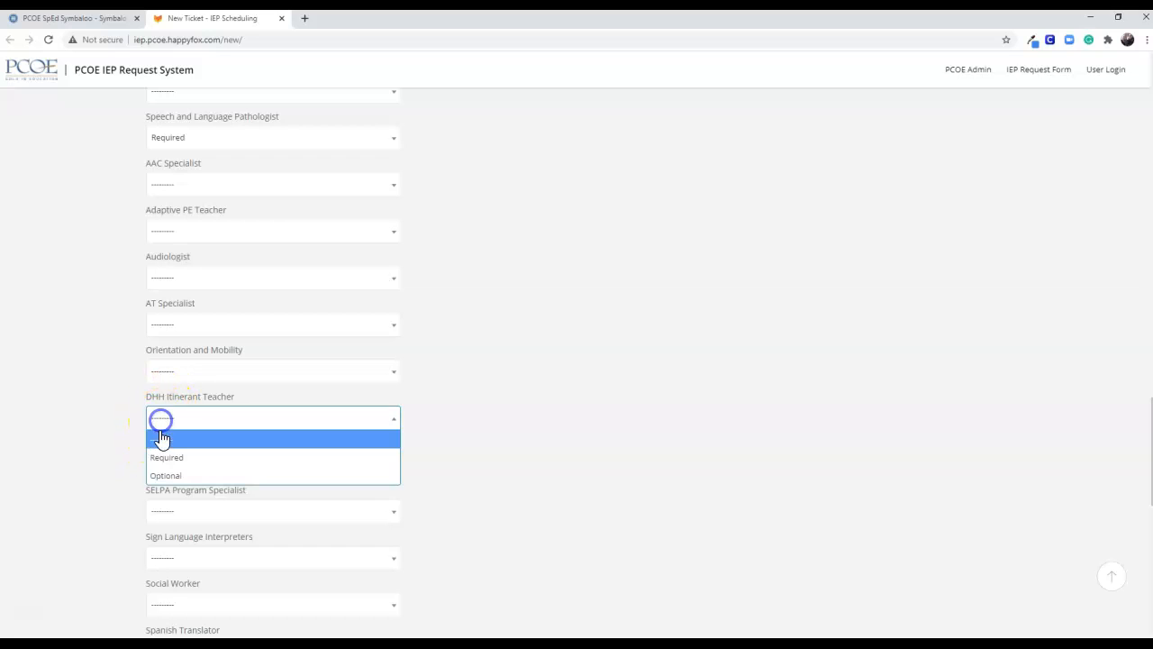
{"action": "left_click", "coordinate": [159, 458]}
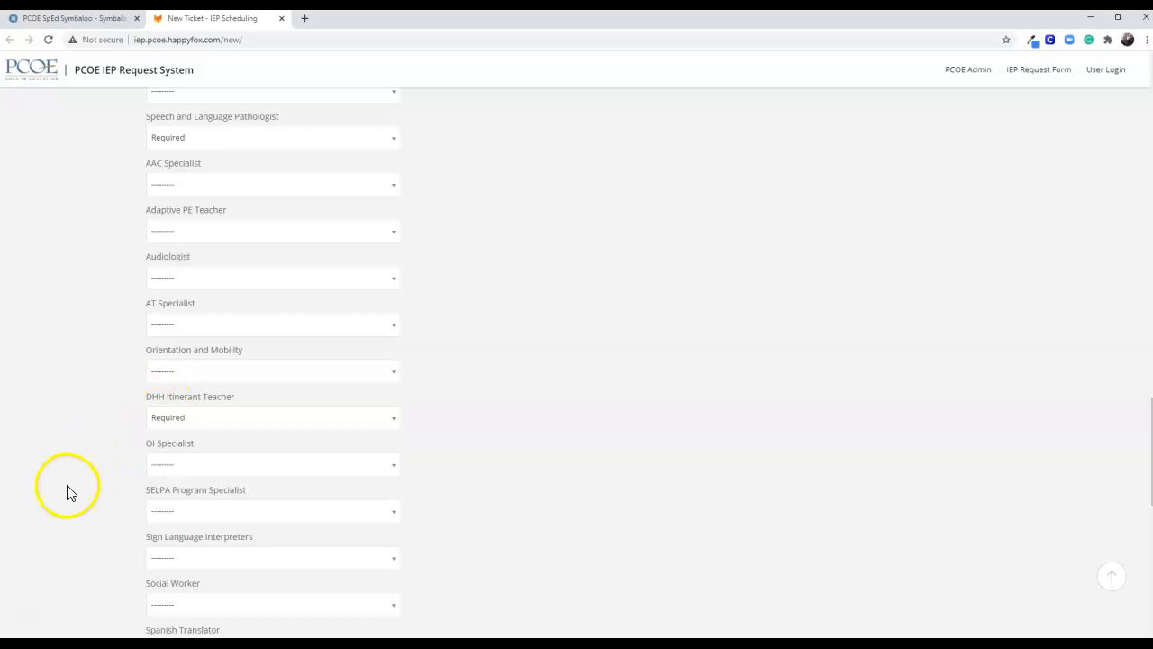
{"action": "scroll", "coordinate": [207, 433], "scroll_direction": "down", "scroll_amount": 2}
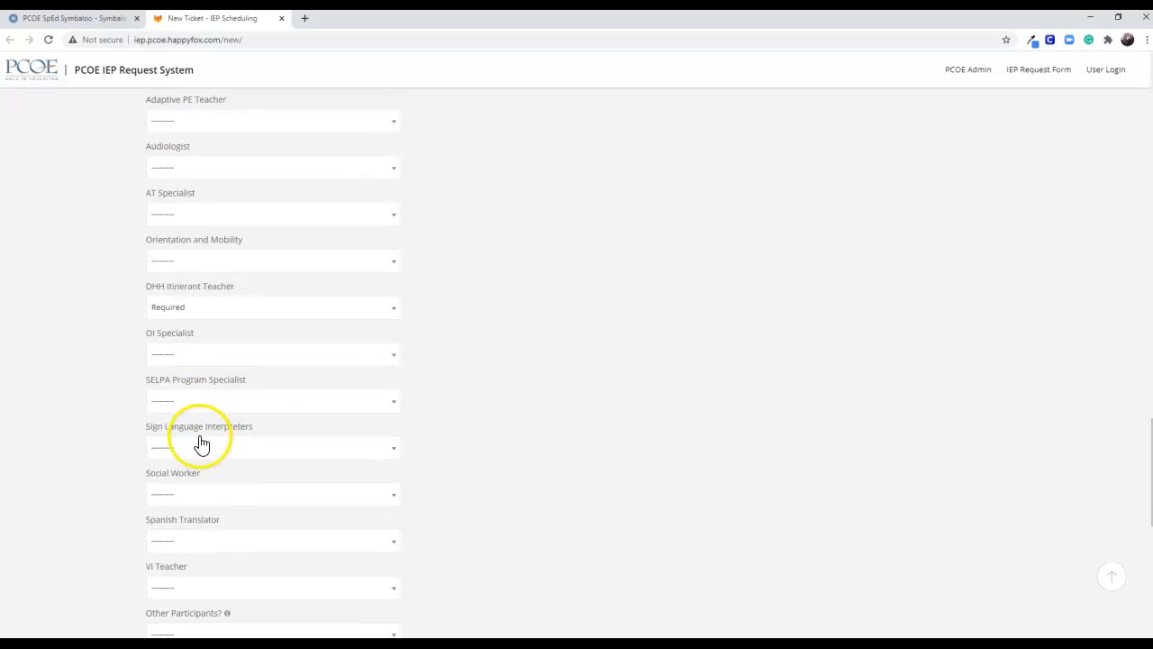
{"action": "left_click", "coordinate": [185, 496]}
{"action": "left_click", "coordinate": [168, 523]}
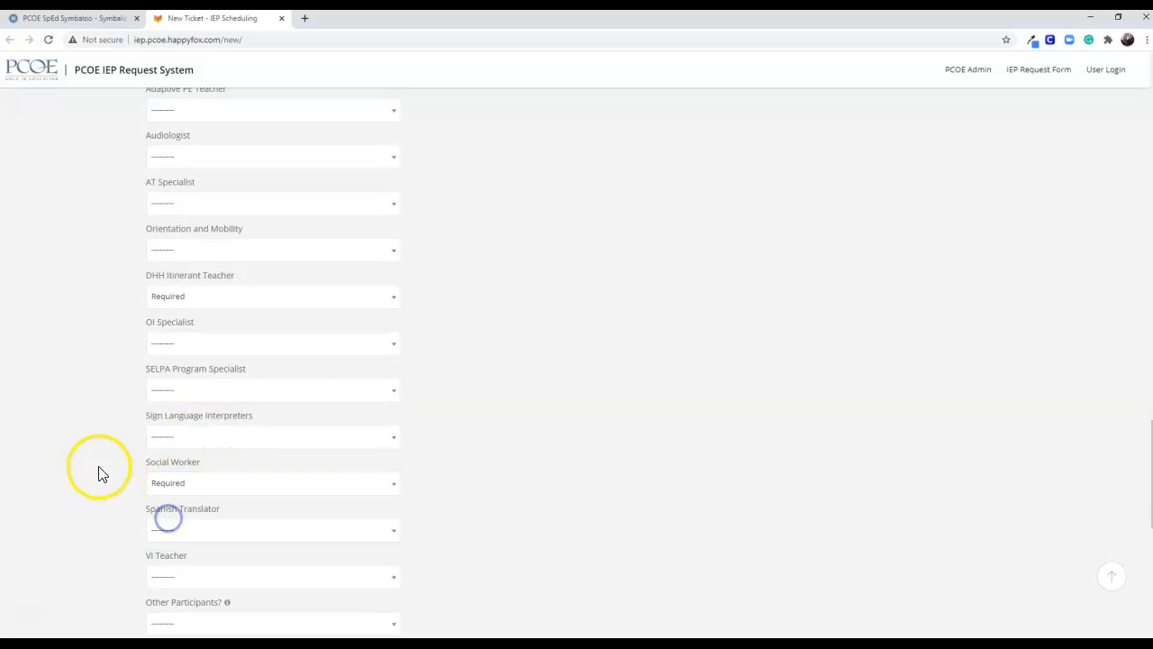
Set Other Participants to Yes
{"action": "scroll", "coordinate": [94, 490], "scroll_direction": "down", "scroll_amount": 4}
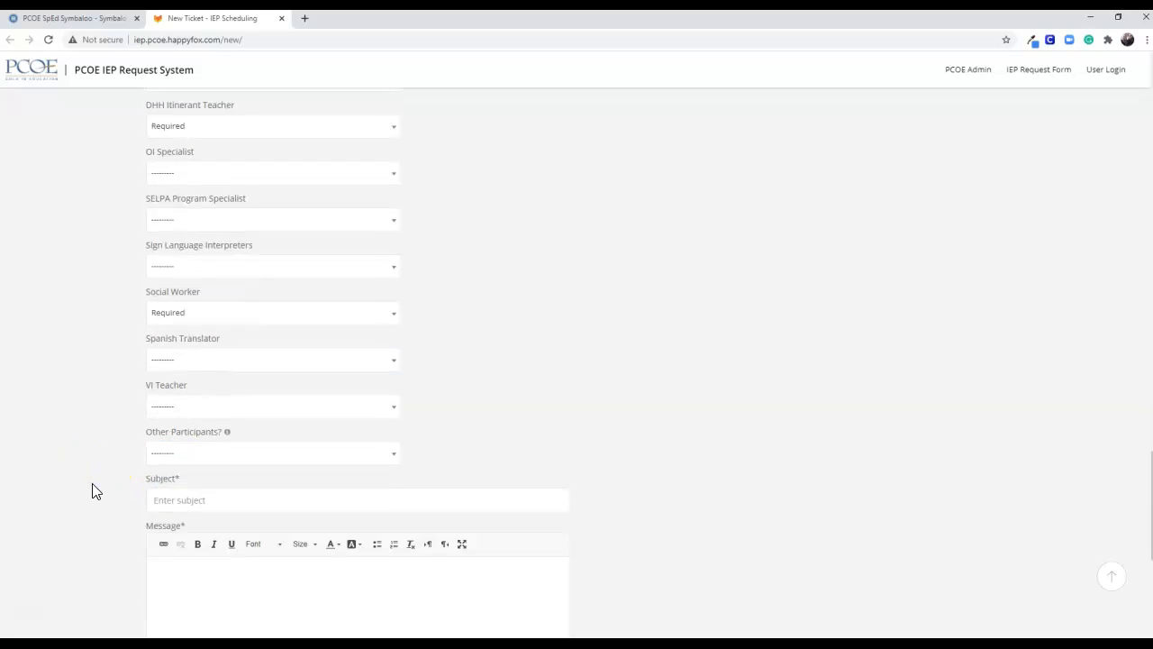
{"action": "left_click", "coordinate": [169, 261]}
{"action": "left_click", "coordinate": [160, 299]}
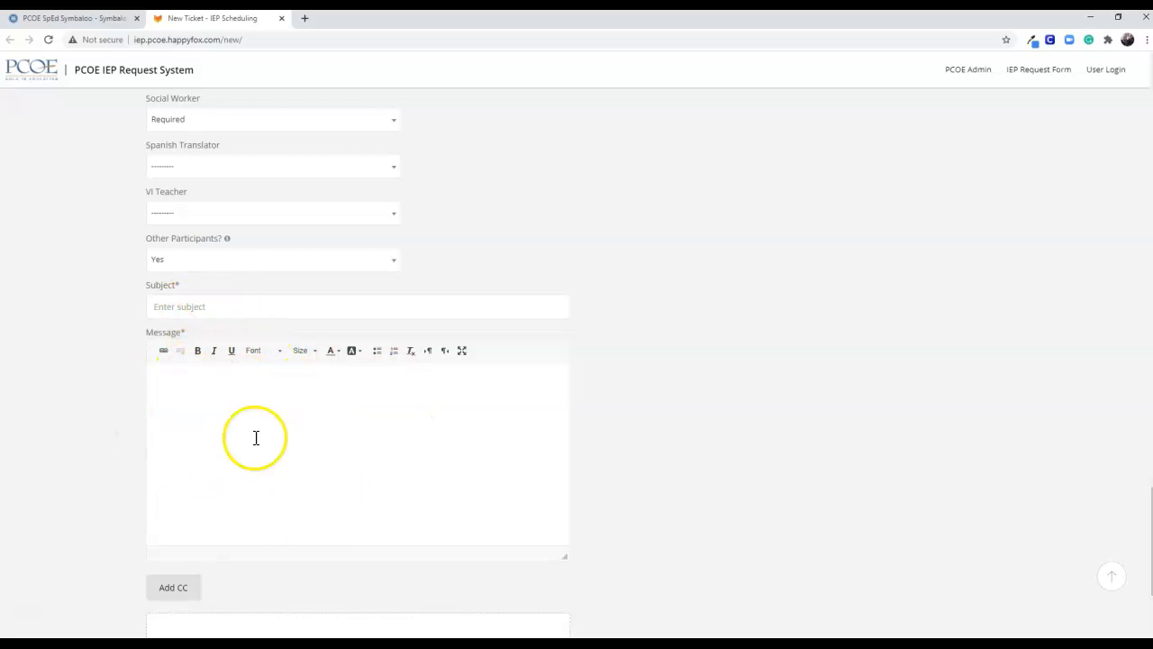
Enter the student's name and "Annual/Tri/Trans to Middle School" as the subject, with the message "Parent will be bringing legal representation."
{"action": "left_click", "coordinate": [173, 305]}
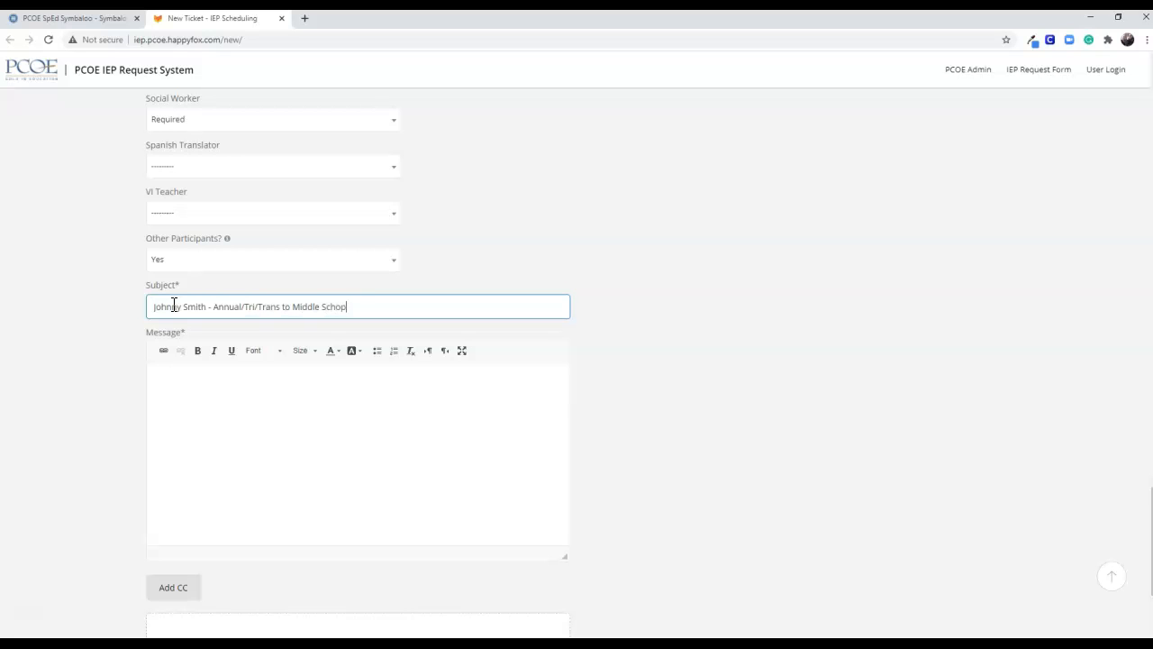
{"action": "left_click", "coordinate": [198, 422]}
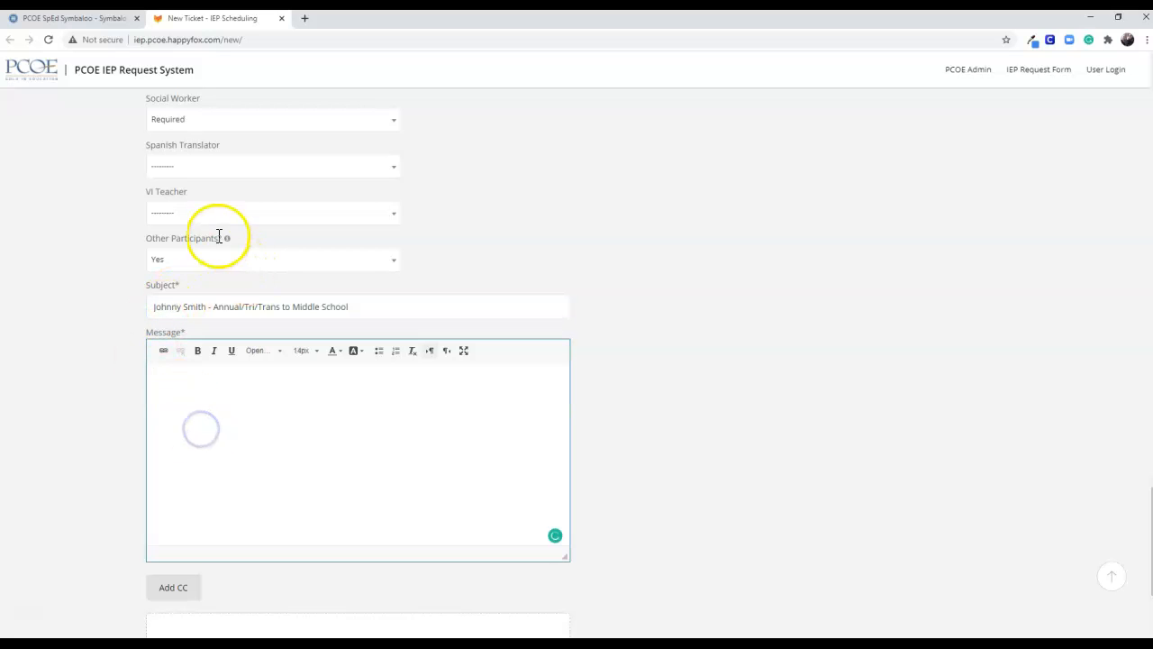
{"action": "mouse_move", "coordinate": [228, 241]}
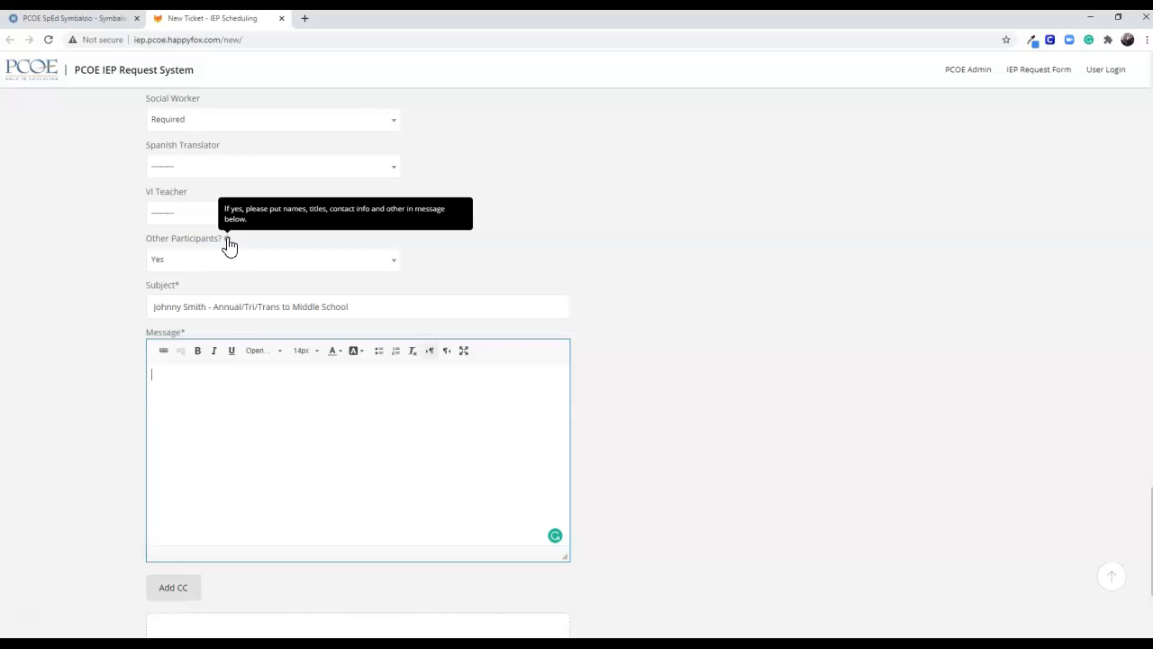
{"action": "left_click", "coordinate": [199, 389]}
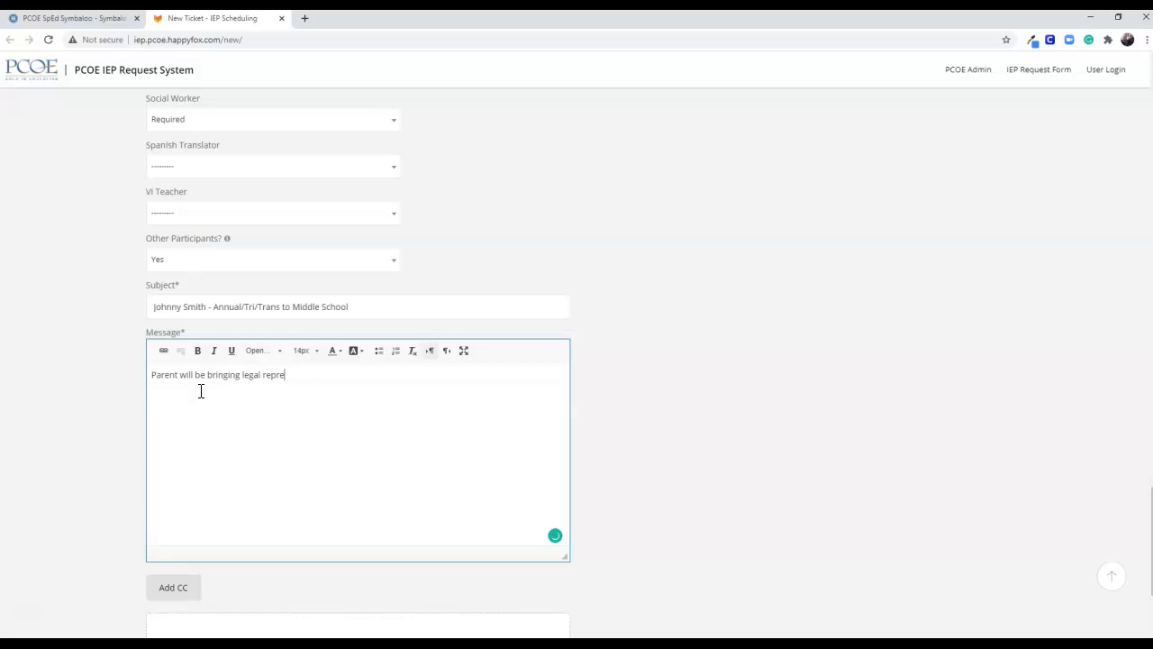
{"action": "left_click", "coordinate": [201, 394]}
Review the completed form entries and submit the IEP meeting request
{"action": "scroll", "coordinate": [201, 411], "scroll_direction": "down", "scroll_amount": 2}
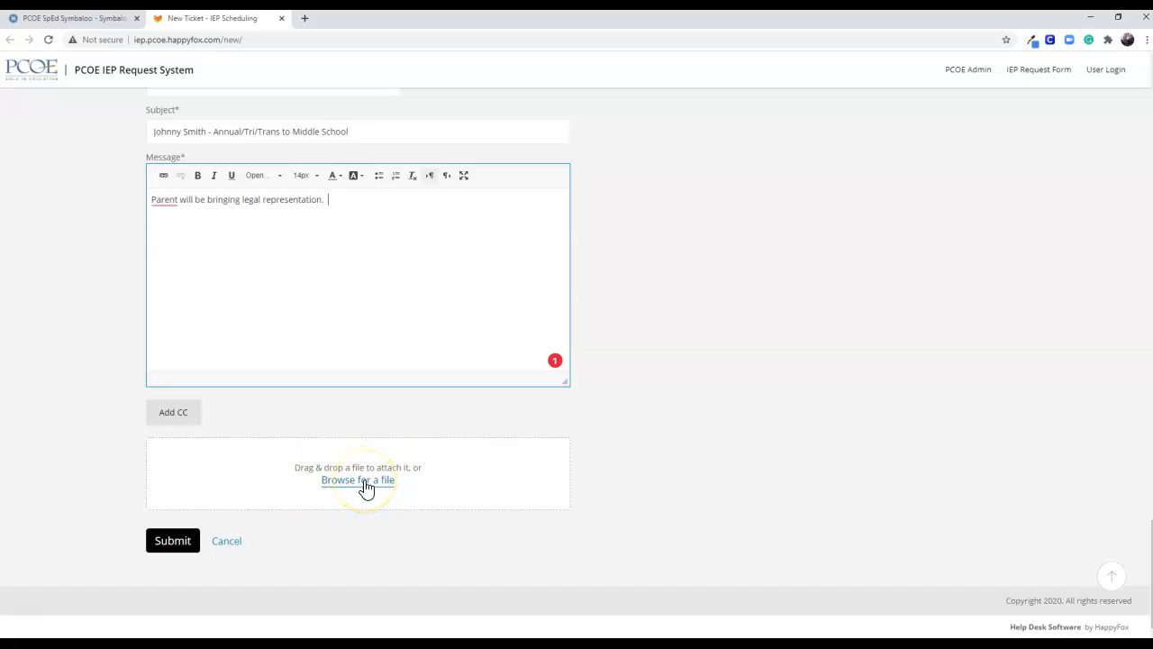
{"action": "scroll", "coordinate": [363, 489], "scroll_direction": "up", "scroll_amount": 15}
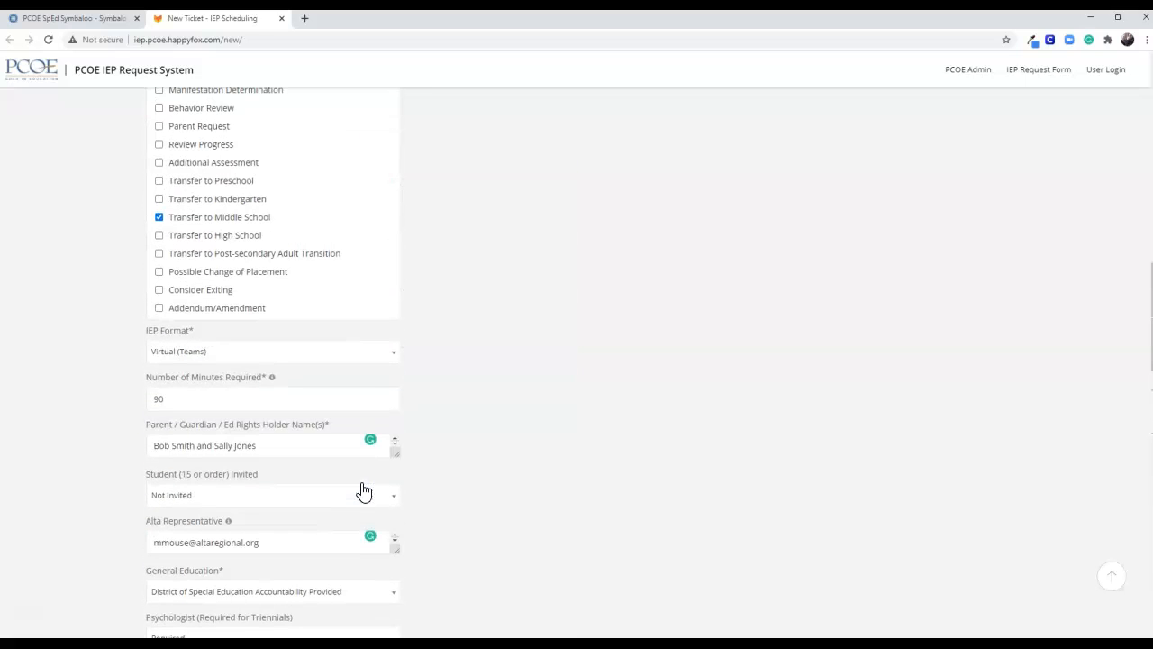
{"action": "scroll", "coordinate": [363, 489], "scroll_direction": "up", "scroll_amount": 3}
{"action": "scroll", "coordinate": [363, 489], "scroll_direction": "down", "scroll_amount": 20}
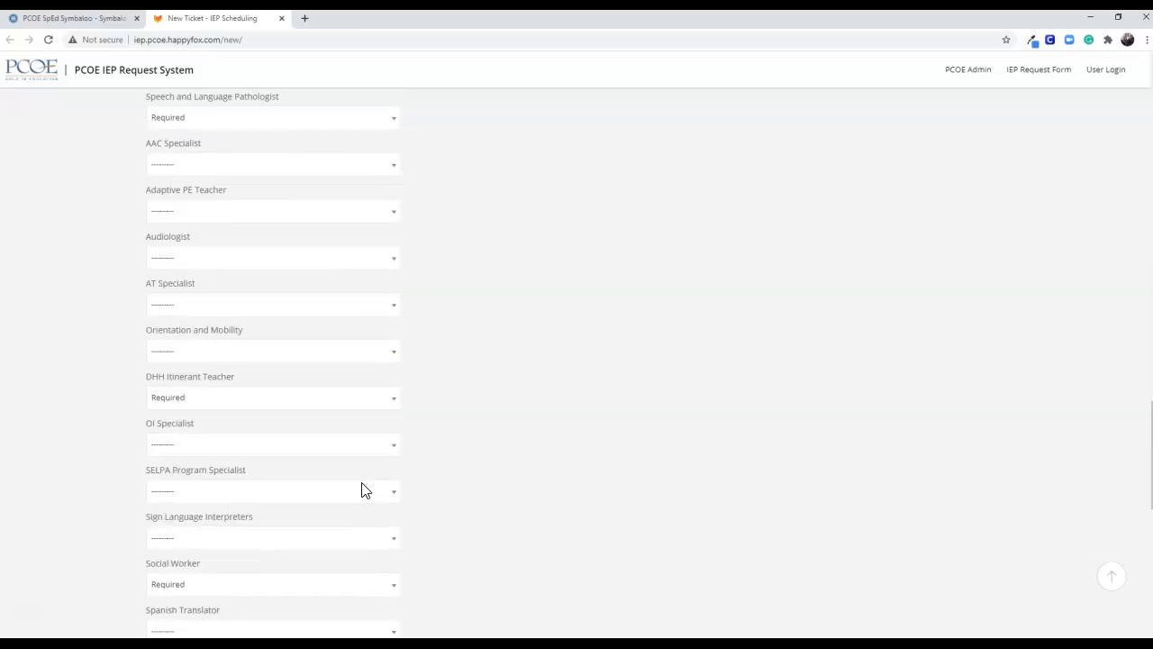
{"action": "left_click", "coordinate": [191, 548]}
{"action": "left_click", "coordinate": [543, 515]}
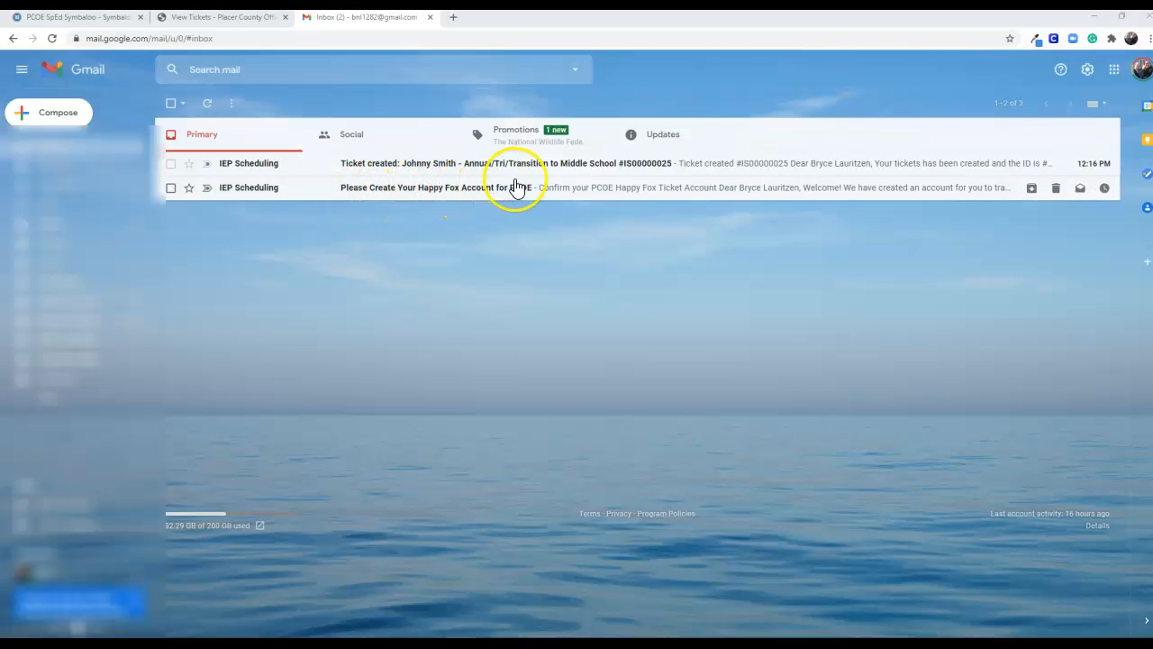
Follow the activation link in the Happy Fox account e-mail in Gmail, and enter and repeat the new account password
{"action": "left_click", "coordinate": [451, 191]}
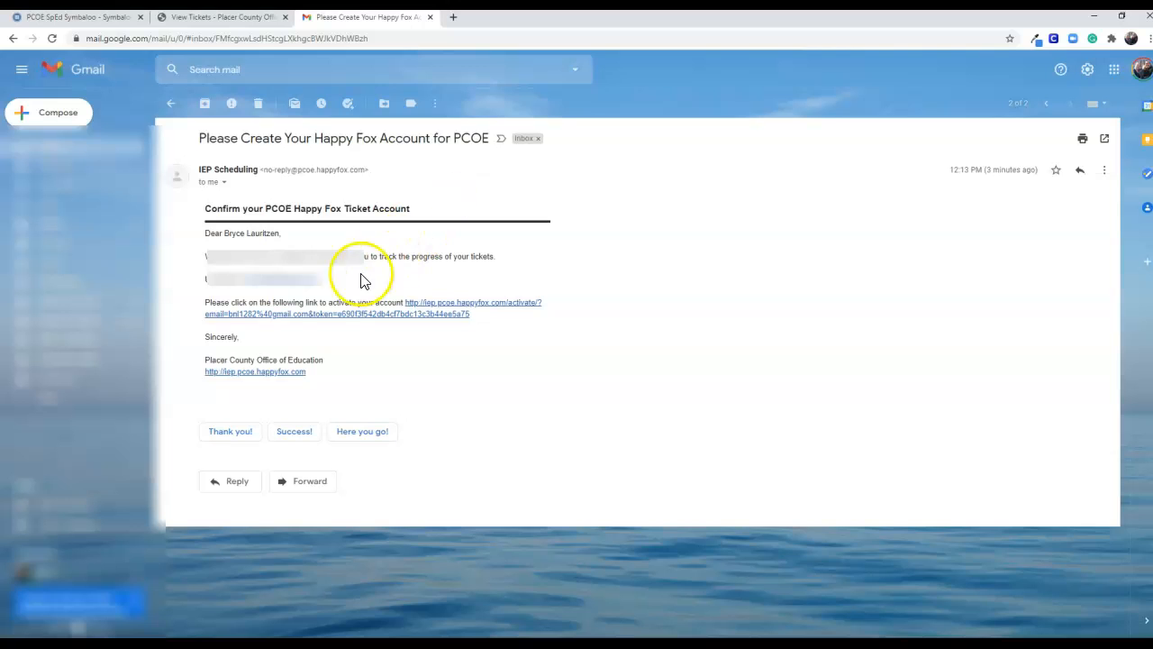
{"action": "left_click", "coordinate": [388, 315]}
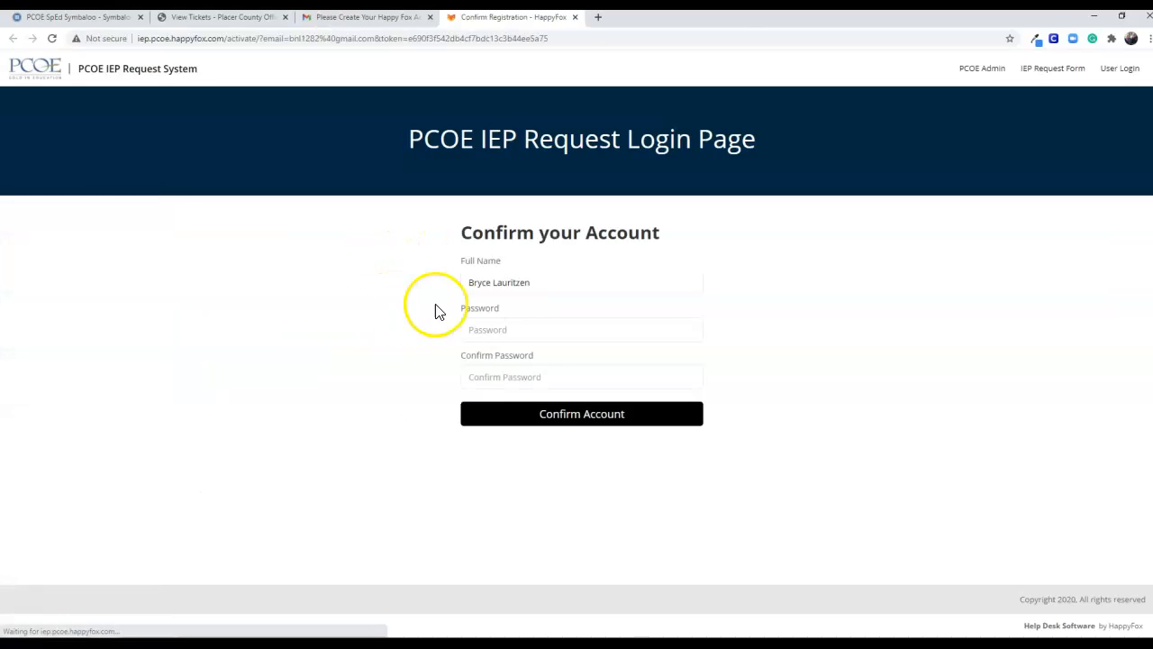
{"action": "left_click", "coordinate": [483, 338]}
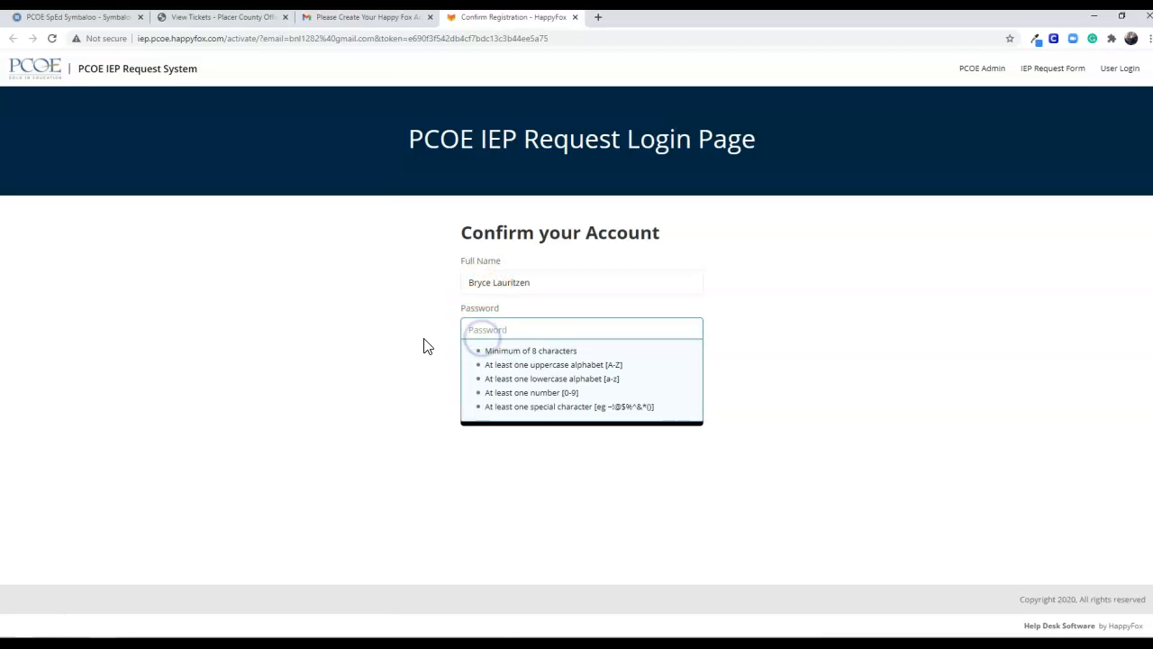
{"action": "type", "text": "123"}
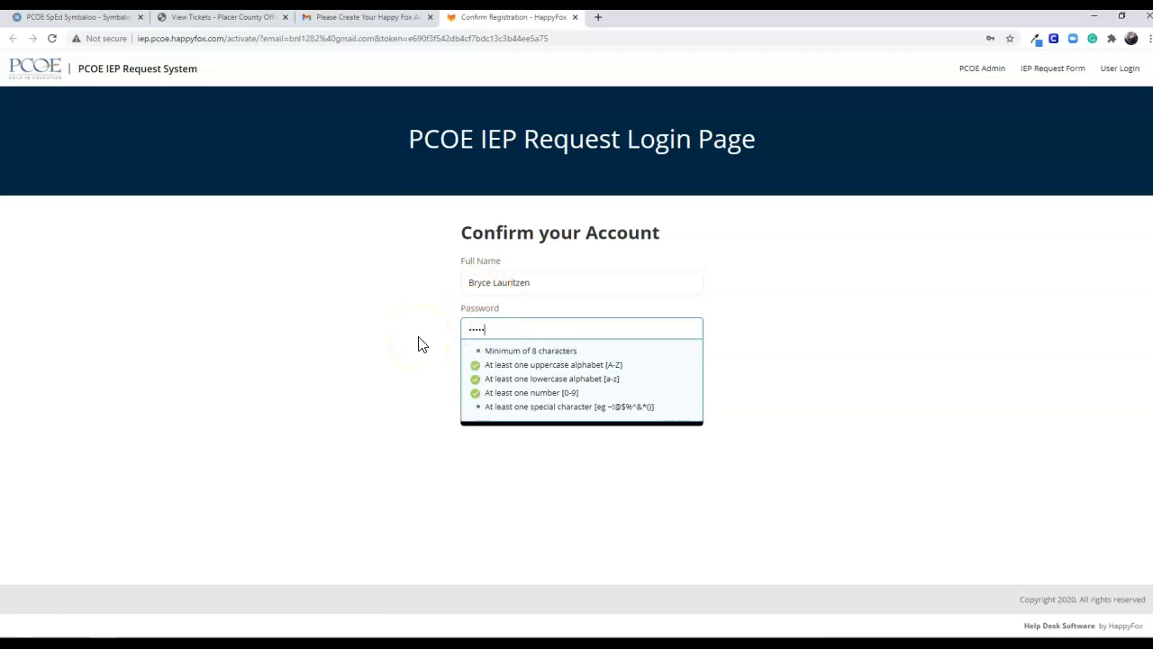
{"action": "key", "text": "Tab"}
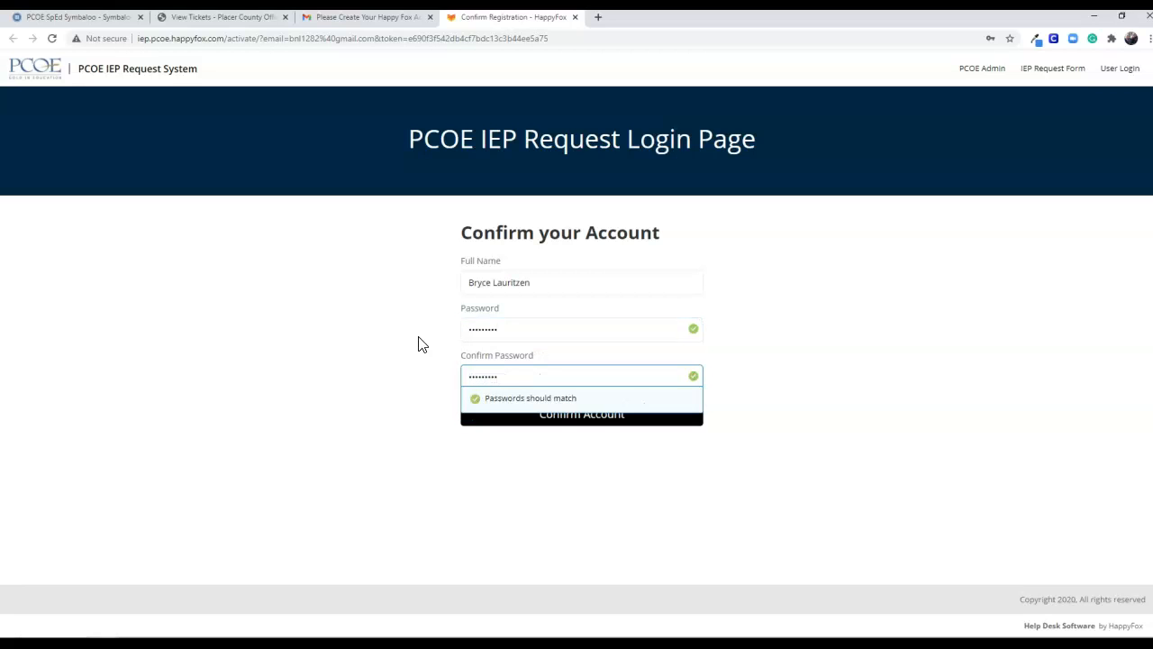
Confirm the HappyFox account with the entered password and dismiss the browser's offer to save the password
{"action": "left_click", "coordinate": [306, 405]}
{"action": "left_click", "coordinate": [574, 414]}
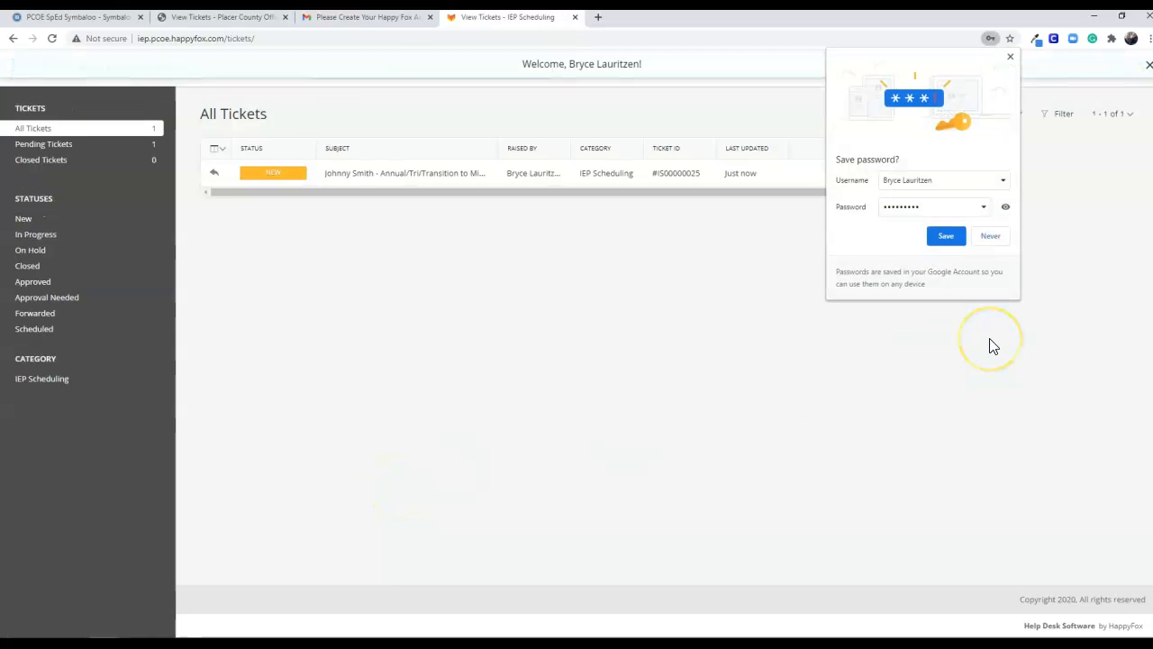
{"action": "left_click", "coordinate": [1010, 60]}
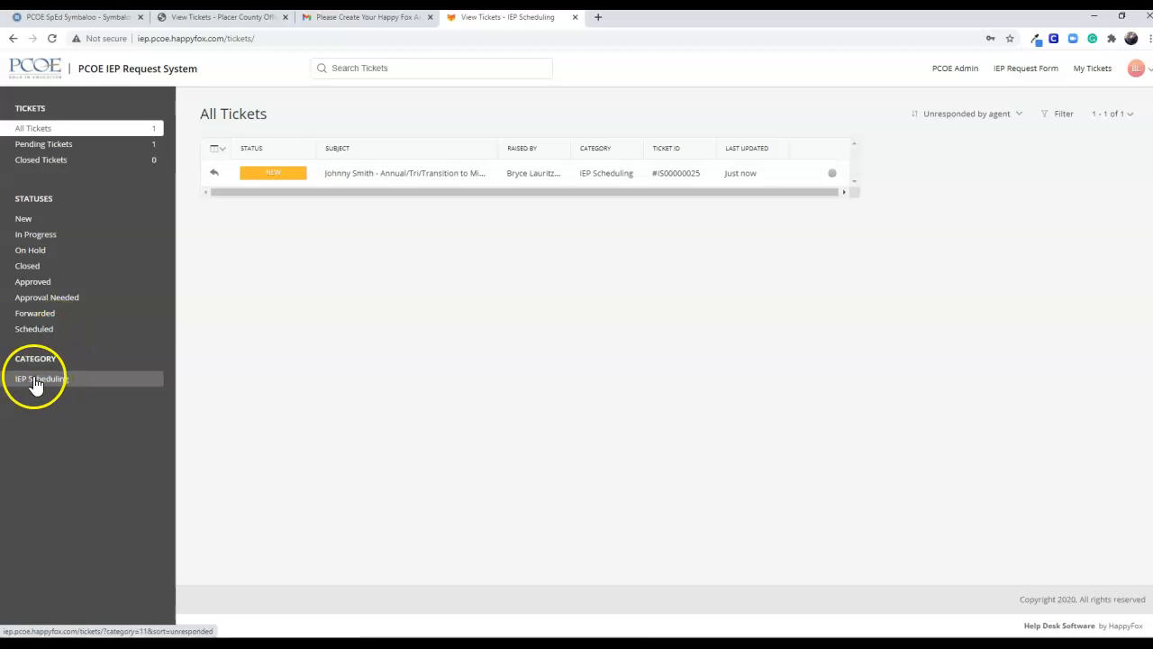
Filter the ticket list by the New status and look over the other available statuses
{"action": "left_click", "coordinate": [38, 236]}
{"action": "left_click", "coordinate": [40, 239]}
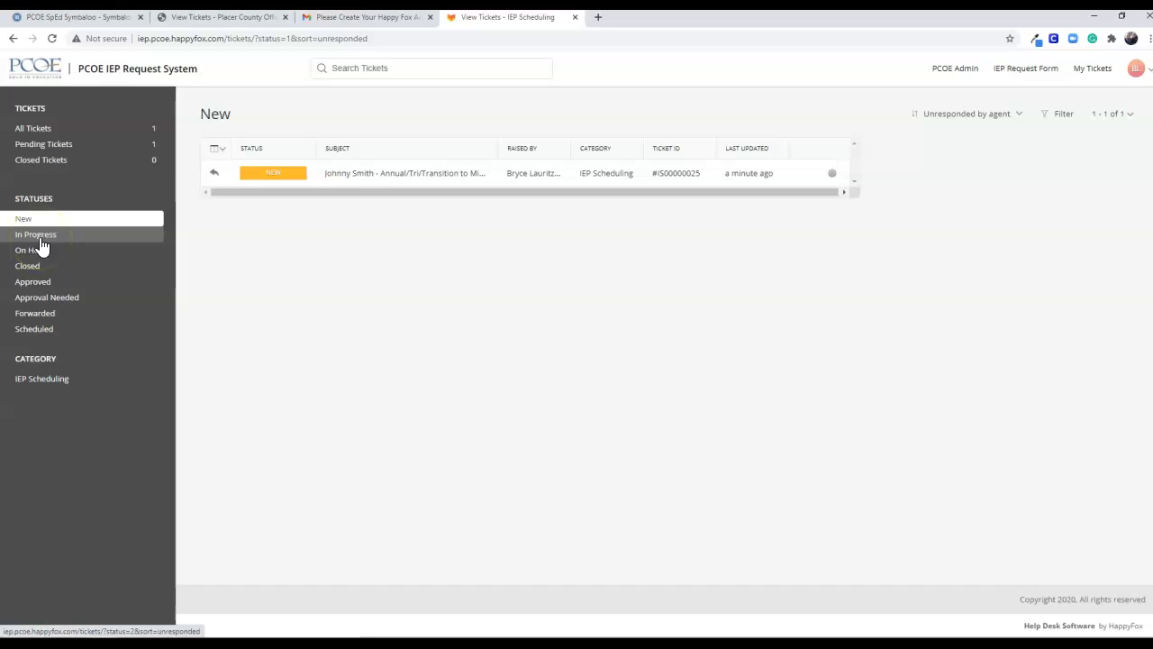
{"action": "left_click", "coordinate": [40, 249]}
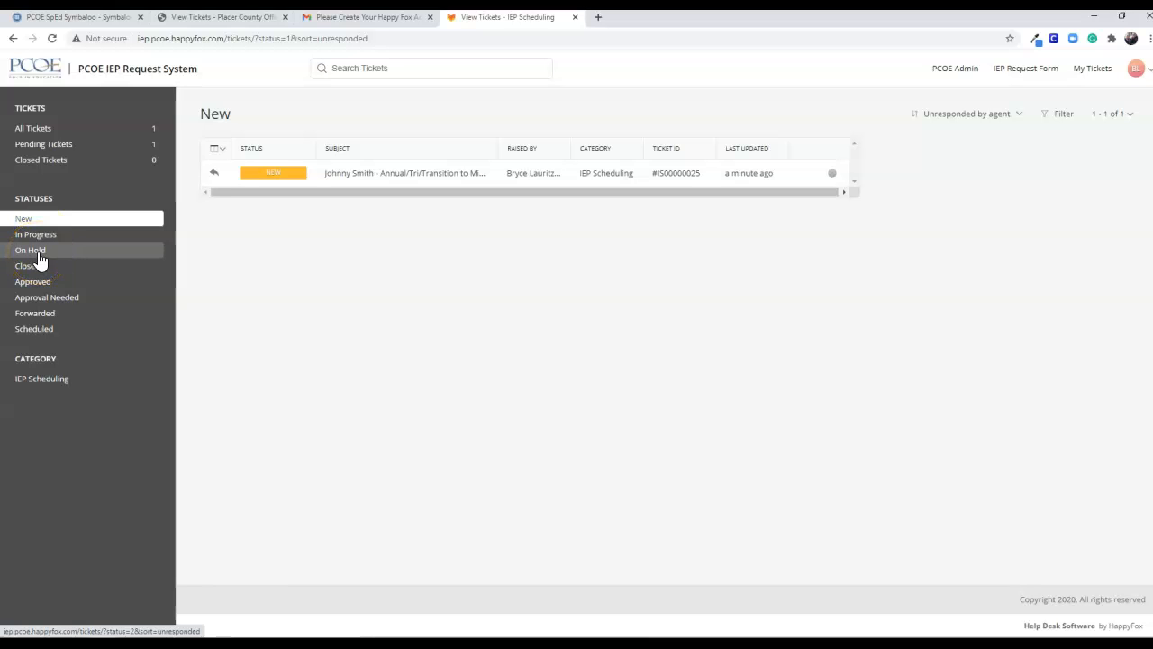
{"action": "left_click", "coordinate": [40, 330]}
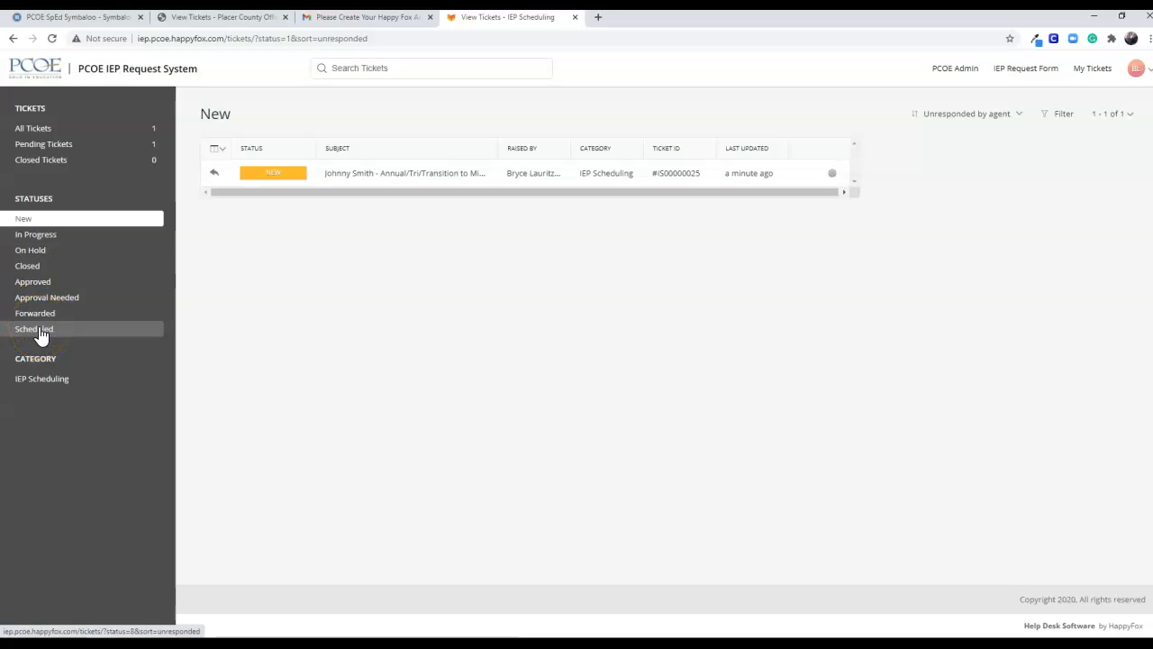
Open the "Annual/Tri/Transition to Middle School" ticket and review its full ticket information, including the additional fields
{"action": "left_click", "coordinate": [293, 183]}
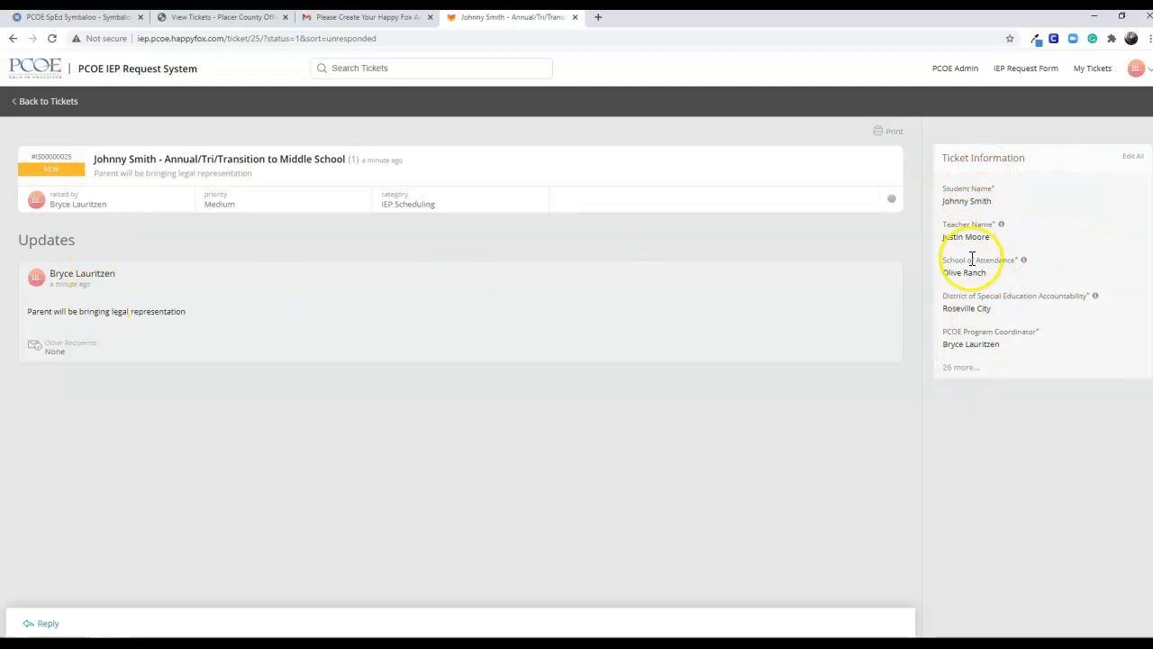
{"action": "left_click", "coordinate": [960, 367]}
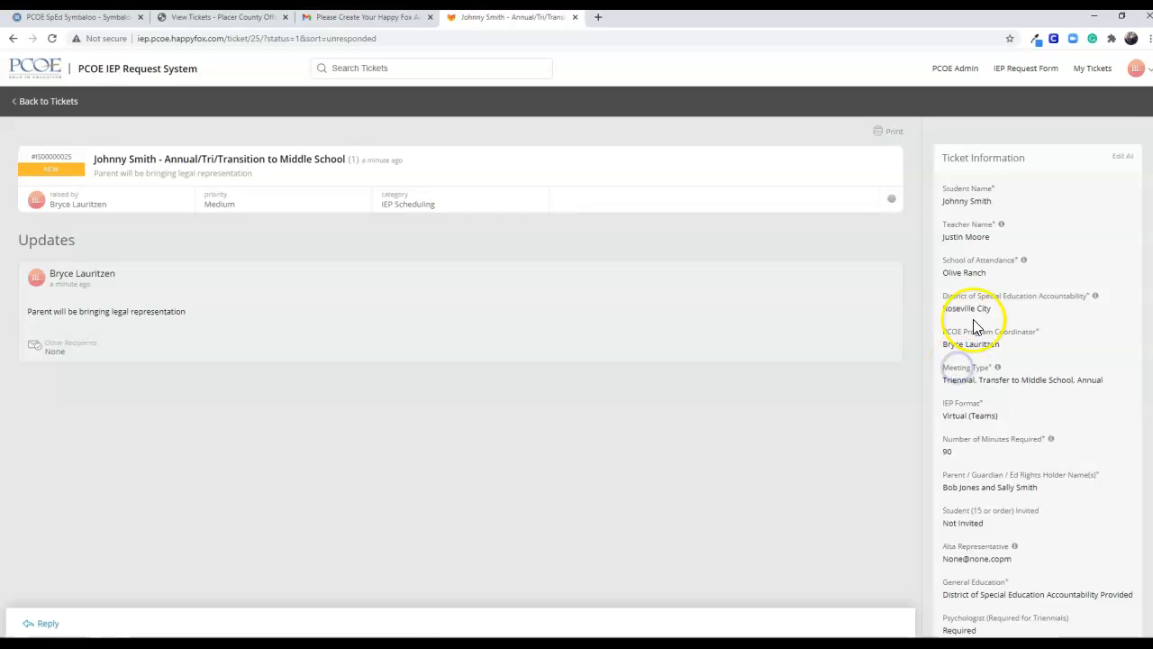
{"action": "scroll", "coordinate": [974, 326], "scroll_direction": "down", "scroll_amount": 12}
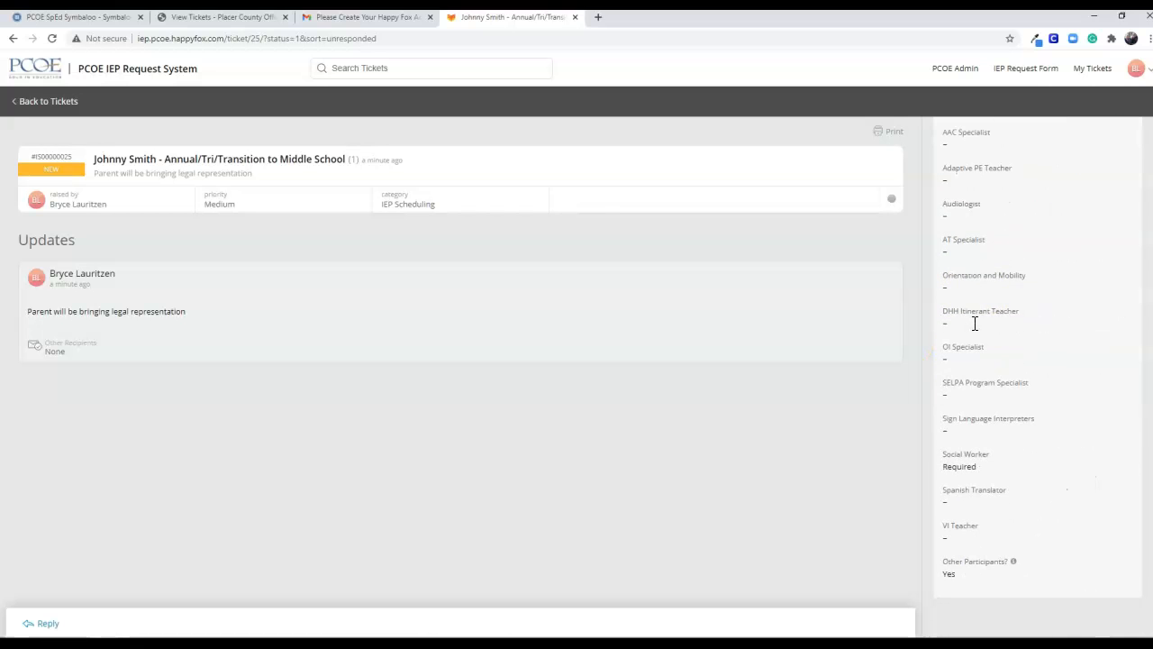
{"action": "scroll", "coordinate": [974, 324], "scroll_direction": "up", "scroll_amount": 12}
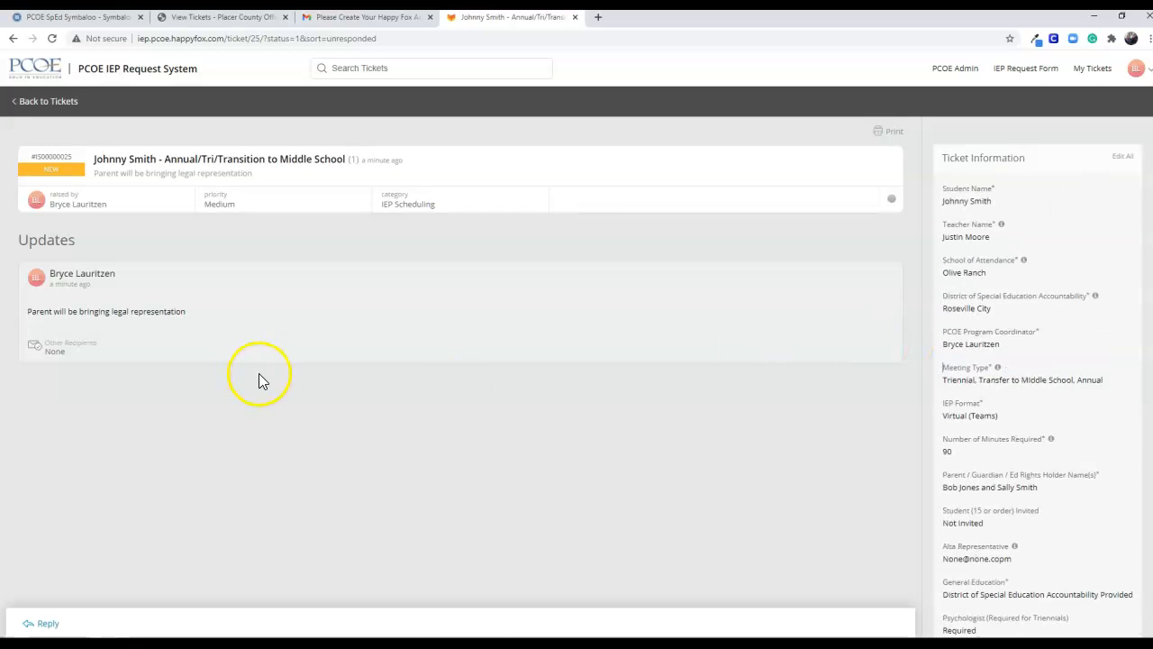
Send a ticket reply asking to invite the forgotten OI specialist to the IEP and noting the parent is only available on Wednesdays, then return to the list
{"action": "left_click", "coordinate": [44, 624]}
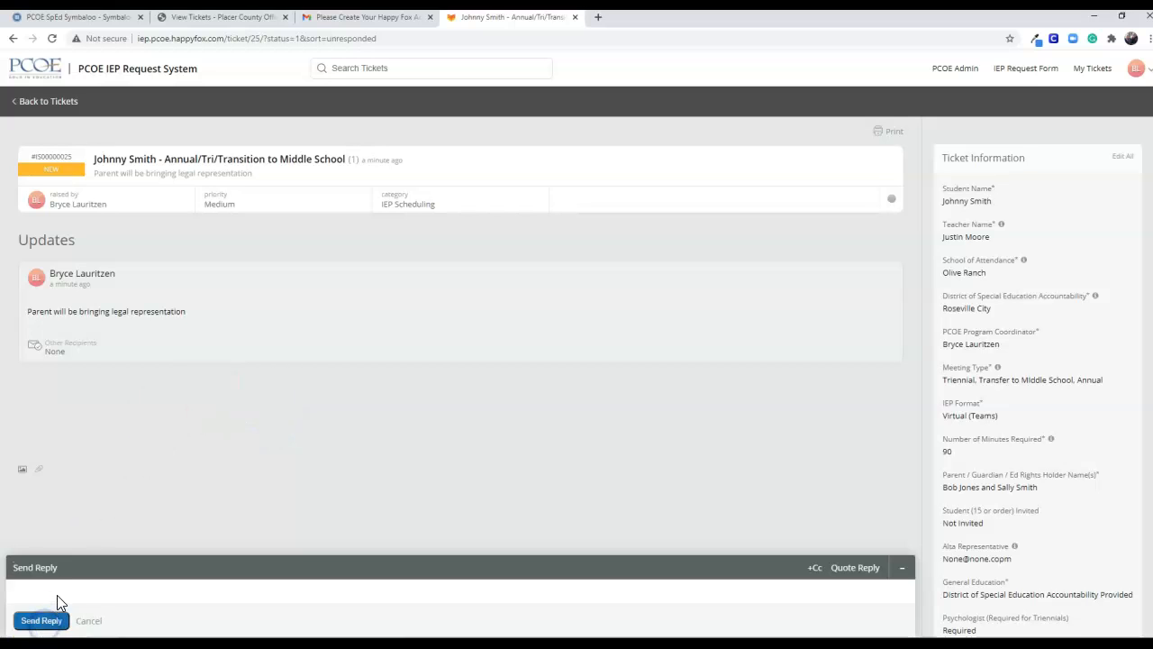
{"action": "left_click", "coordinate": [58, 545]}
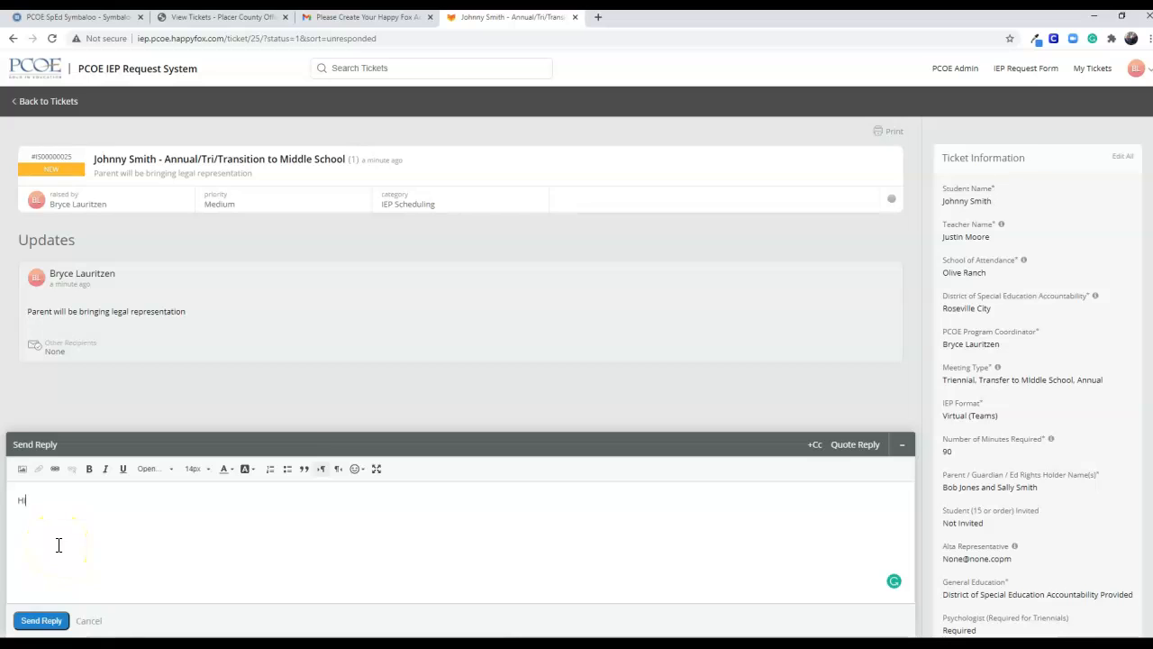
{"action": "type", "text": "Hi, I forgto"}
{"action": "key", "text": "BackSpace"}
{"action": "key", "text": "BackSpace"}
{"action": "type", "text": "ot"}
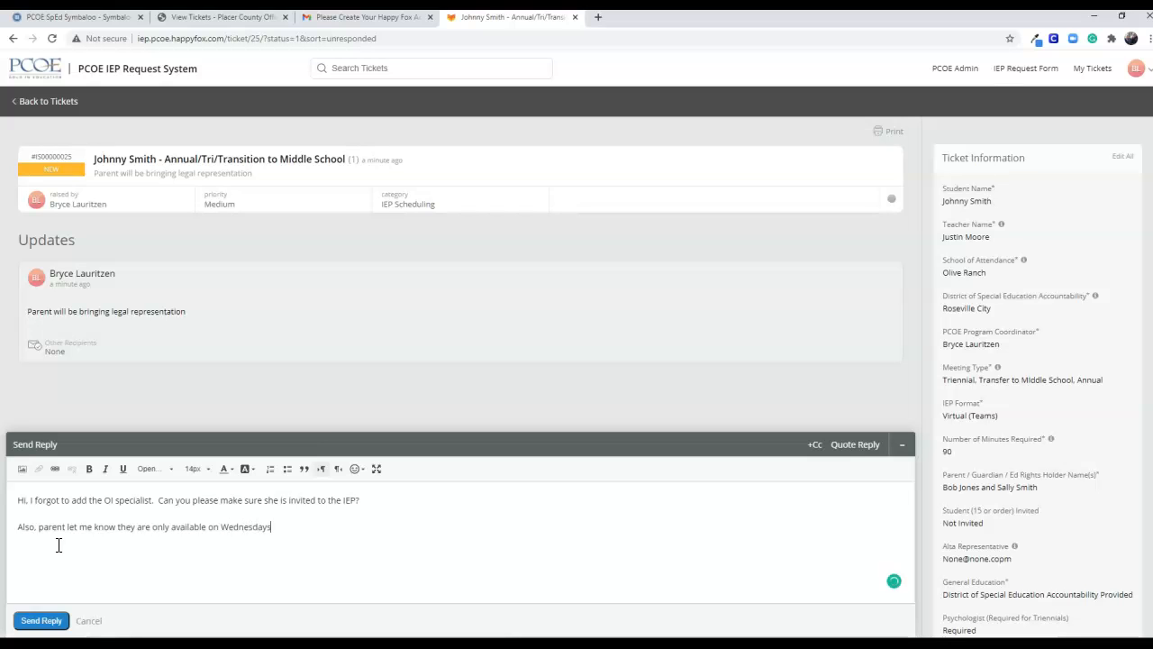
{"action": "left_click", "coordinate": [42, 621]}
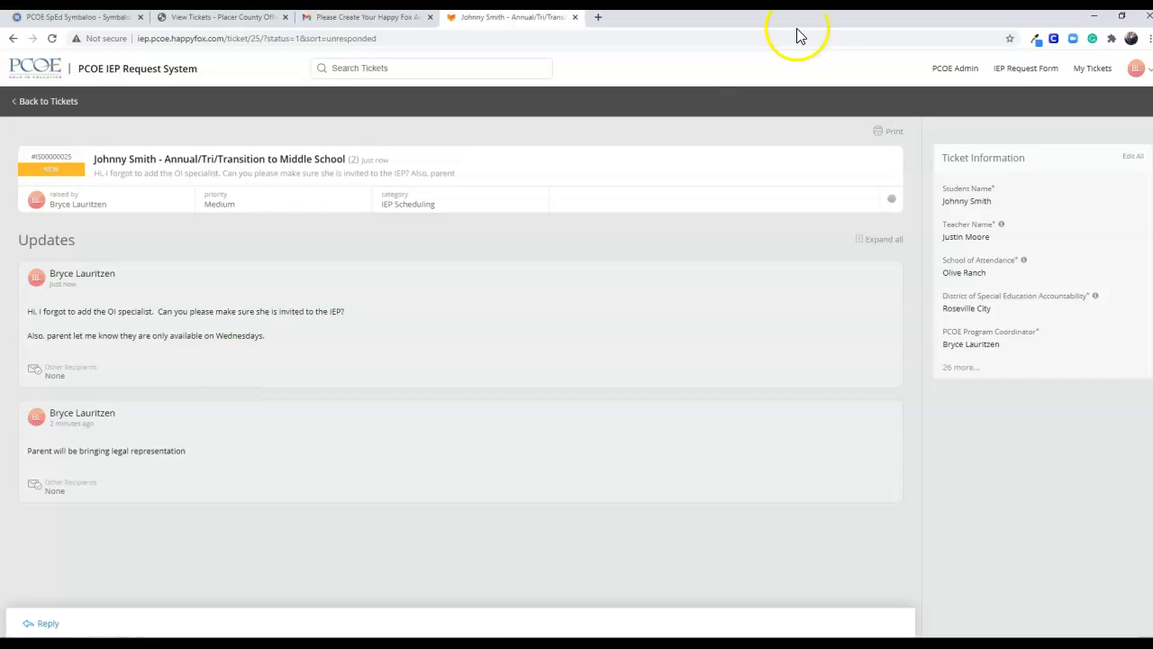
{"action": "left_click", "coordinate": [57, 105]}
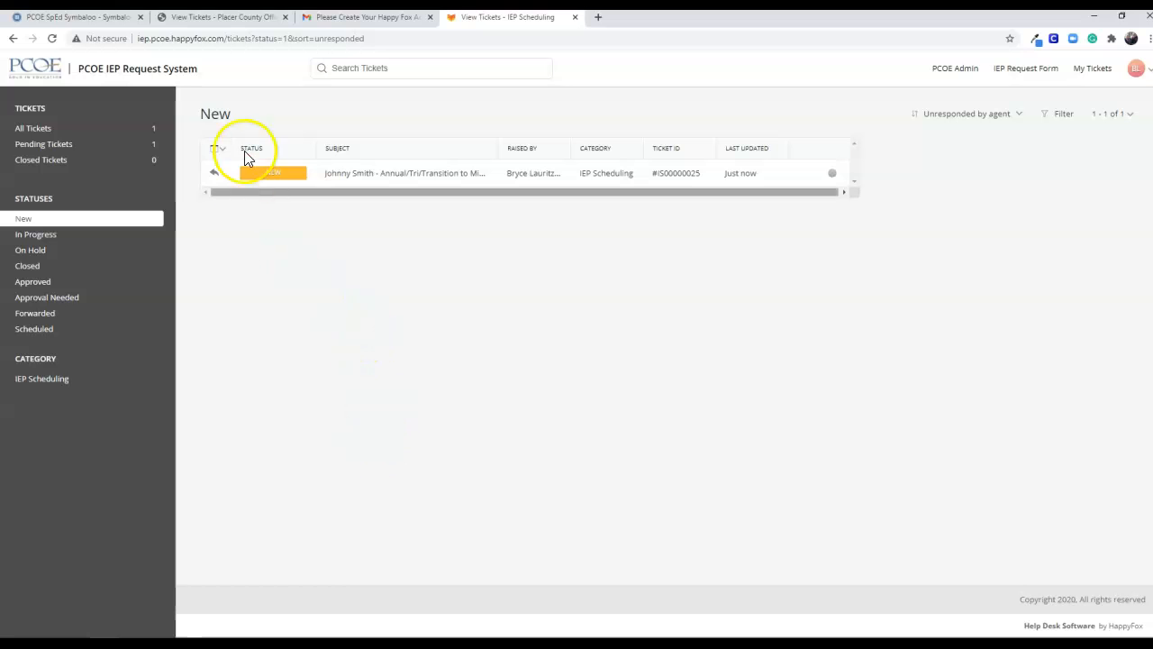
Switch to Gmail, read the "Ticket created" e-mail in the inbox, and follow its link to the IEP request system
{"action": "left_click", "coordinate": [315, 18]}
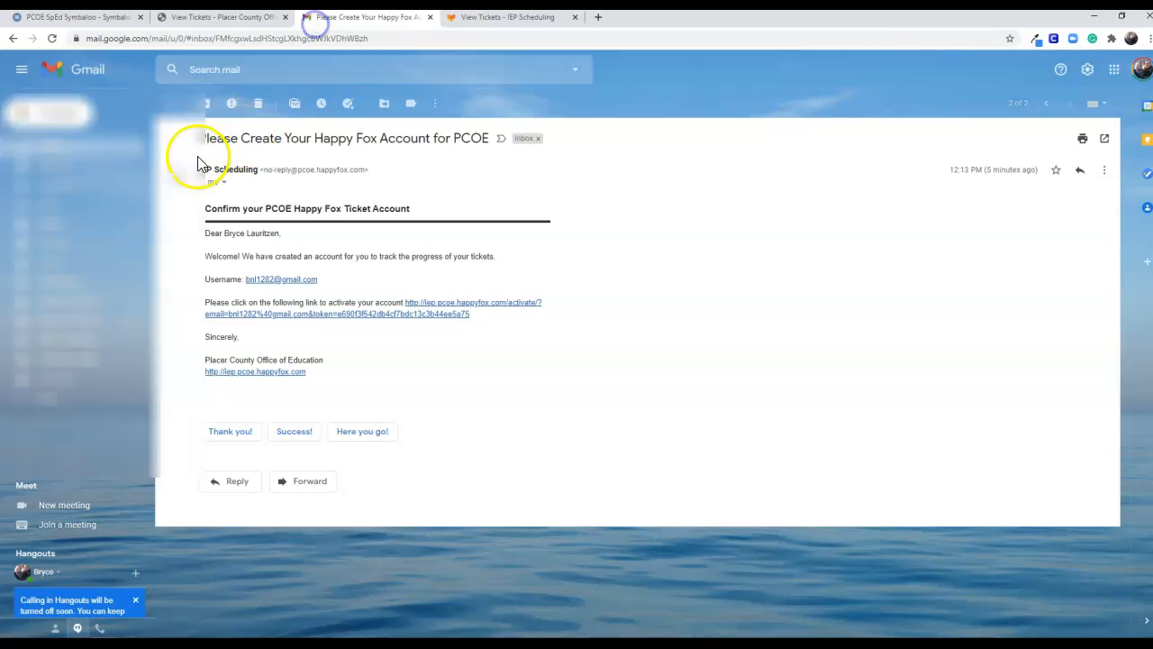
{"action": "left_click", "coordinate": [118, 146]}
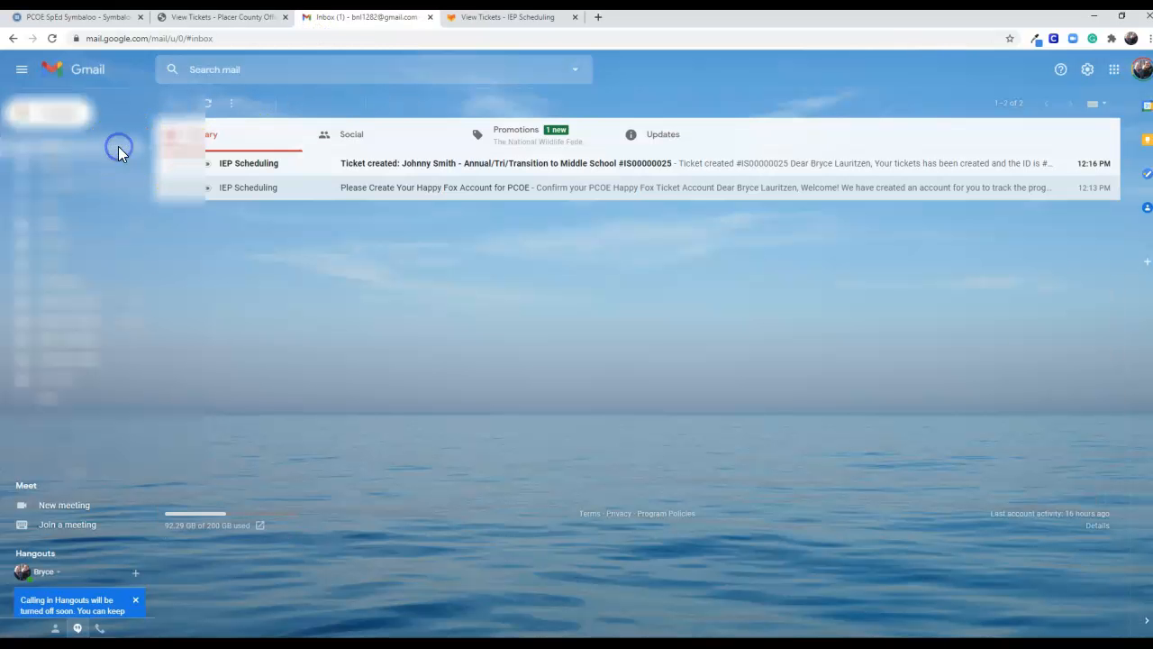
{"action": "left_click", "coordinate": [386, 172]}
{"action": "left_click_drag", "start_coordinate": [240, 255], "coordinate": [373, 258]}
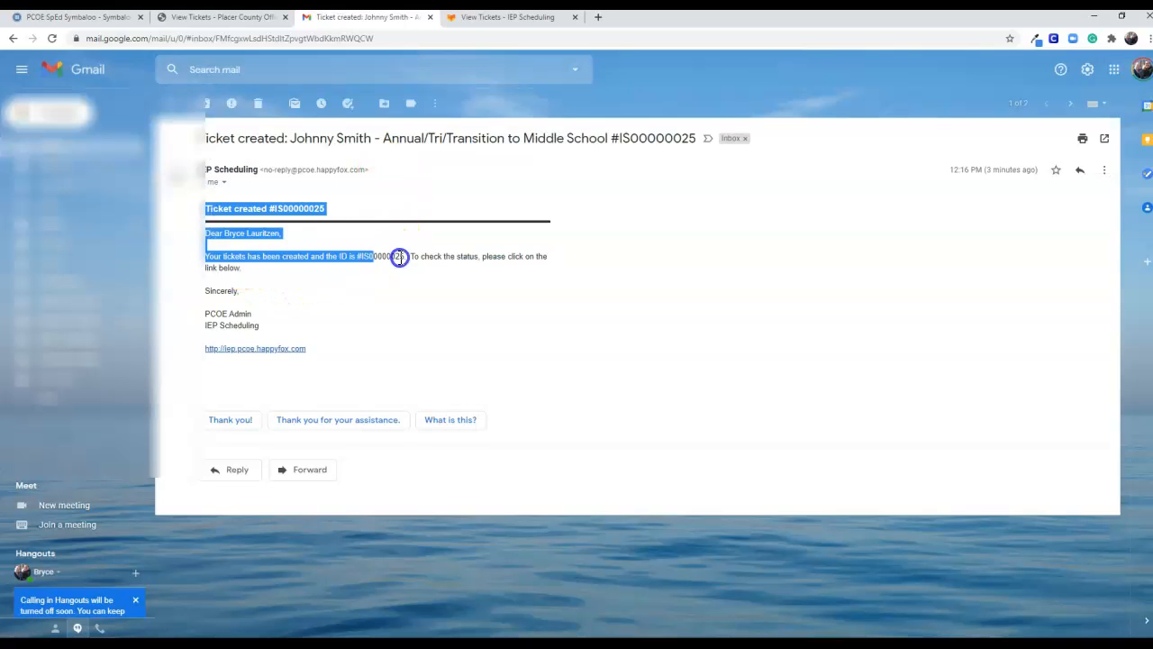
{"action": "left_click", "coordinate": [400, 258]}
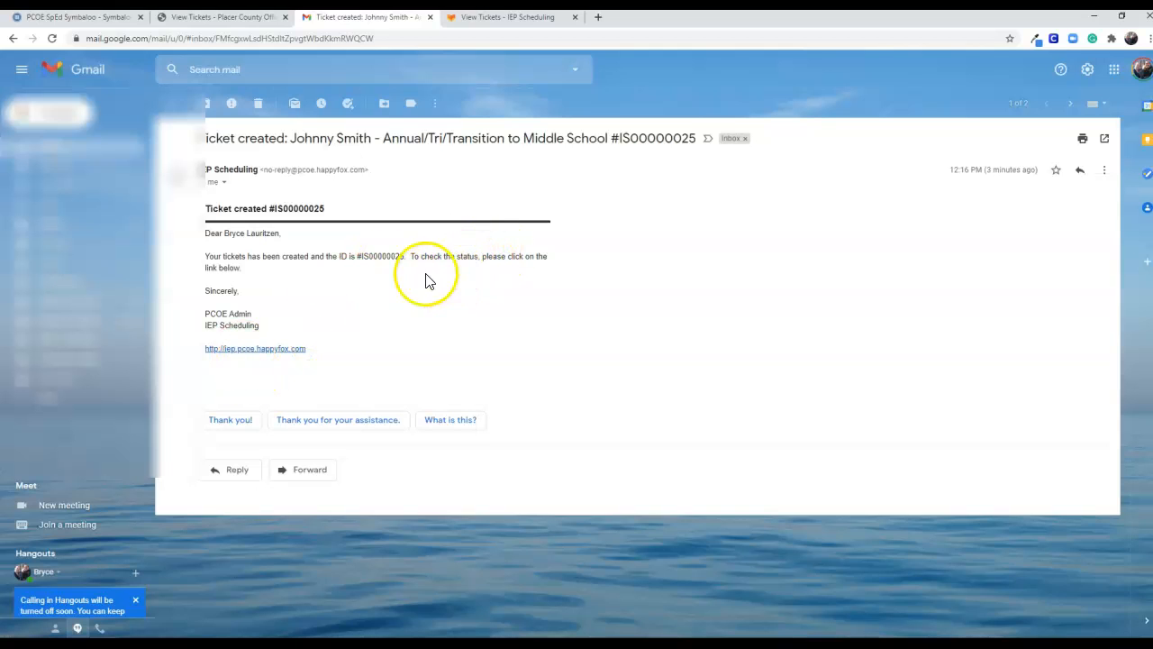
{"action": "left_click", "coordinate": [261, 350]}
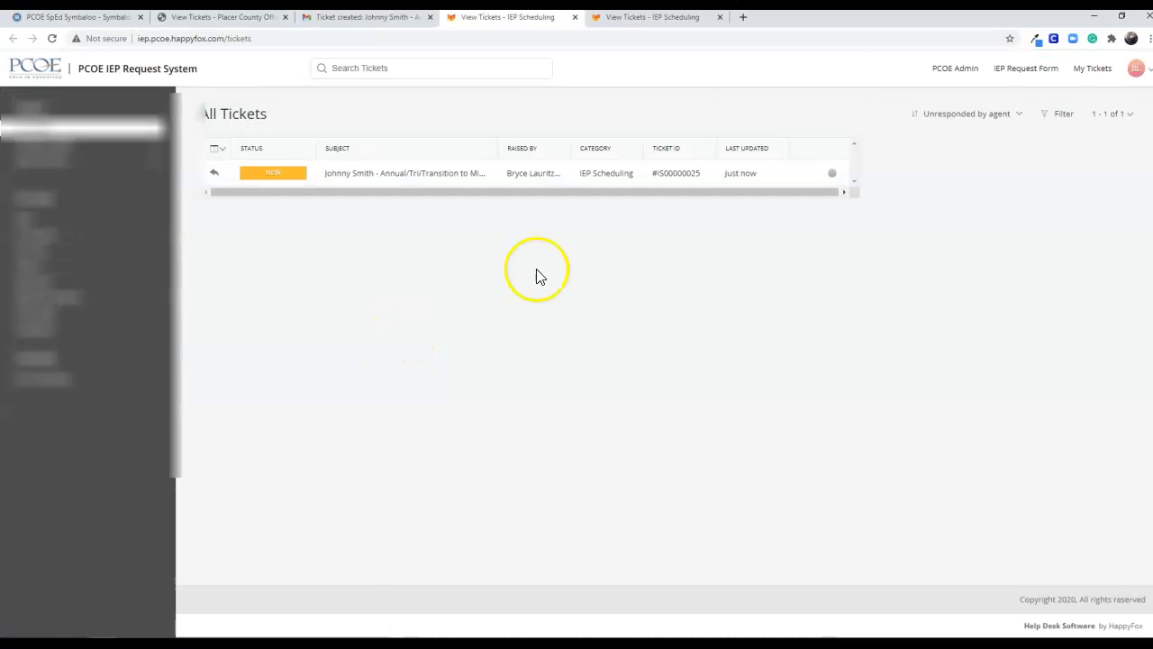
Log out of the IEP request system and log back in with the account's e-mail and password
{"action": "left_click", "coordinate": [1135, 70]}
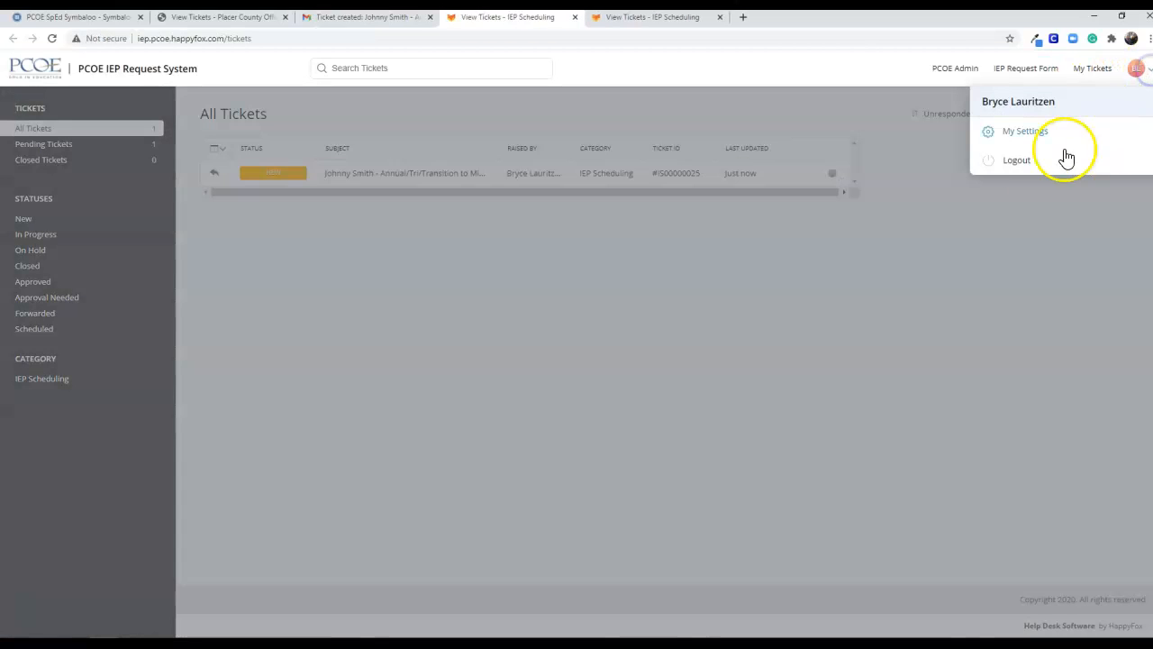
{"action": "left_click", "coordinate": [995, 170]}
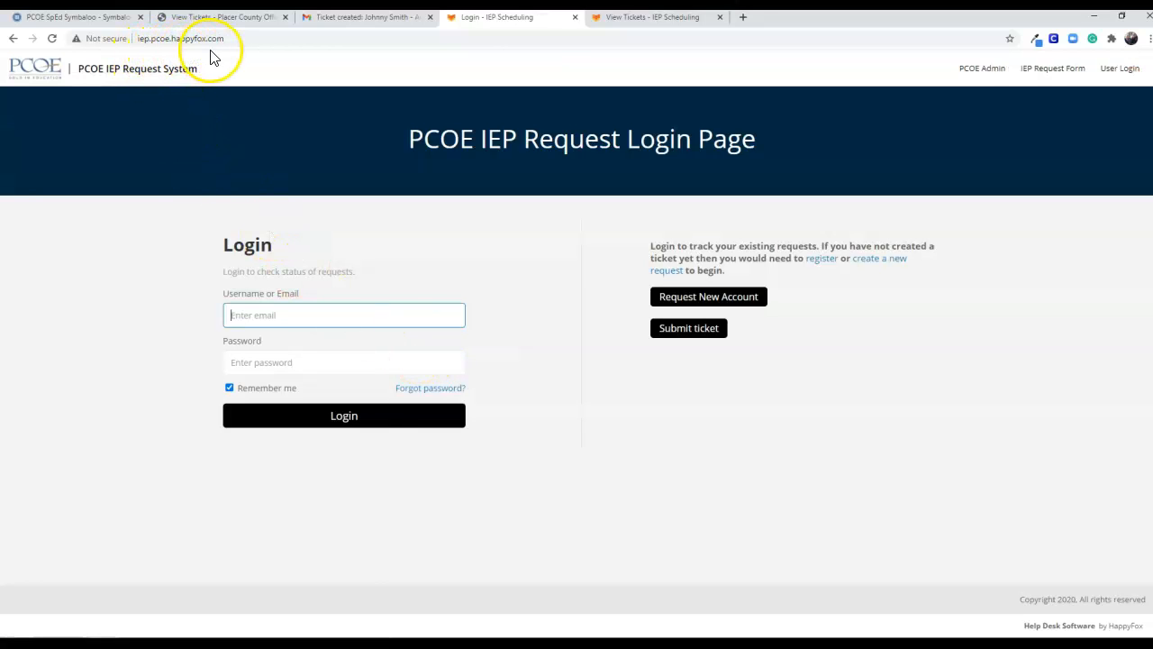
{"action": "left_click", "coordinate": [266, 313]}
{"action": "left_click", "coordinate": [259, 363]}
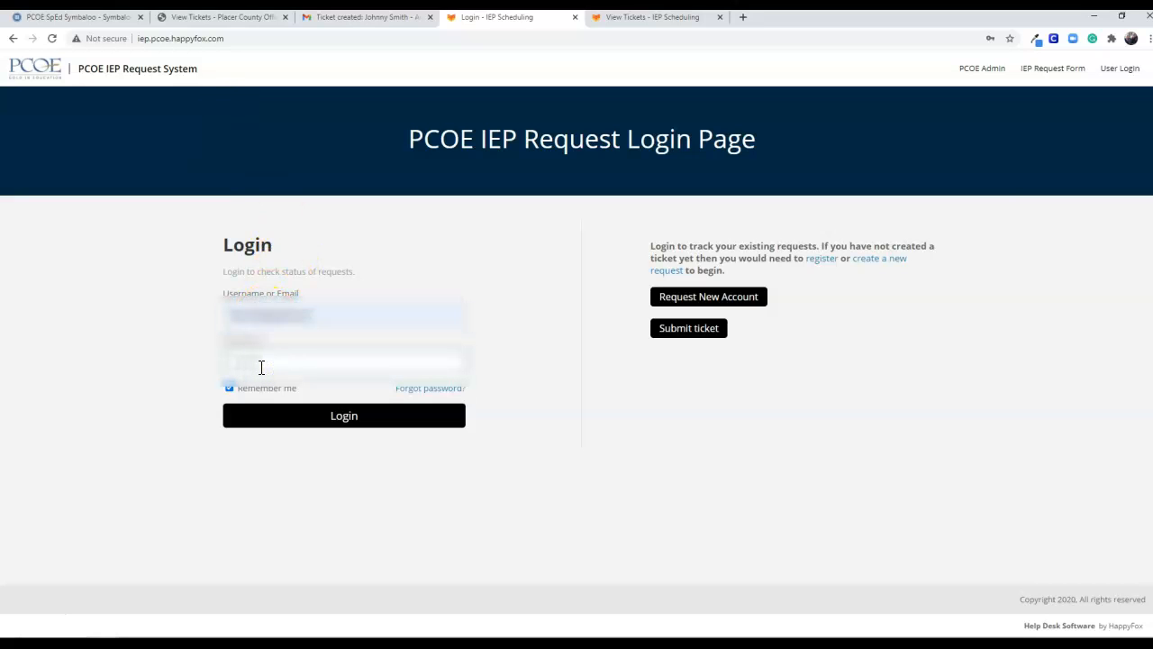
{"action": "key", "text": "Return"}
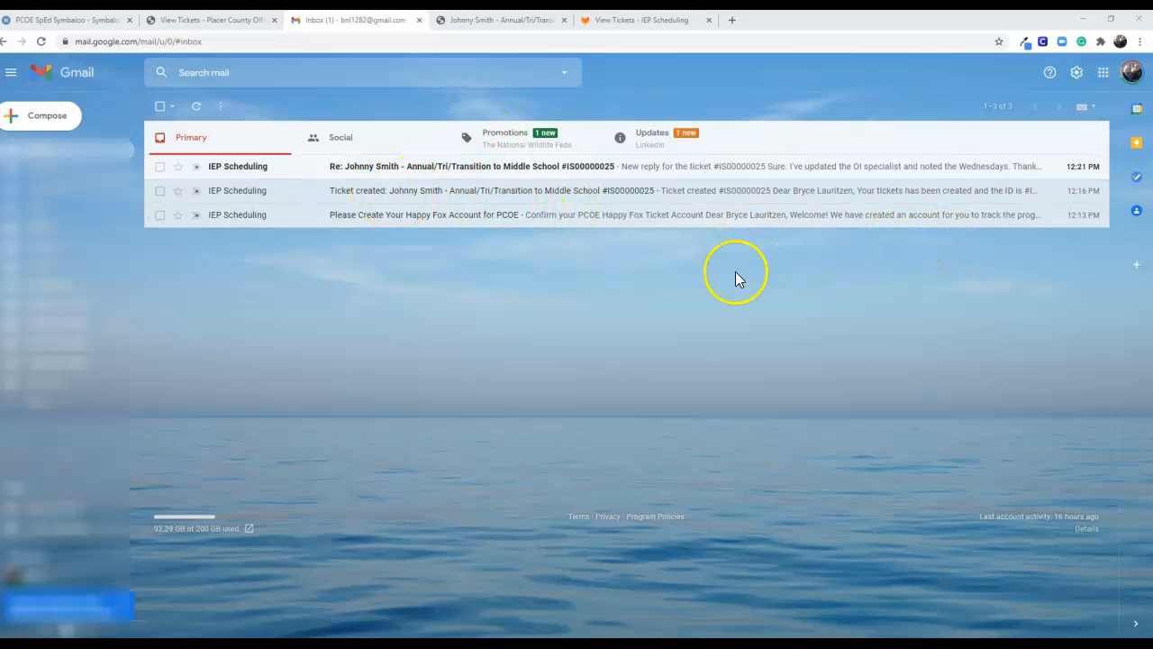
Read the IEP Scheduling reply e-mail about the ticket in Gmail, and switch back to the requester's ticket list
{"action": "left_click", "coordinate": [367, 166]}
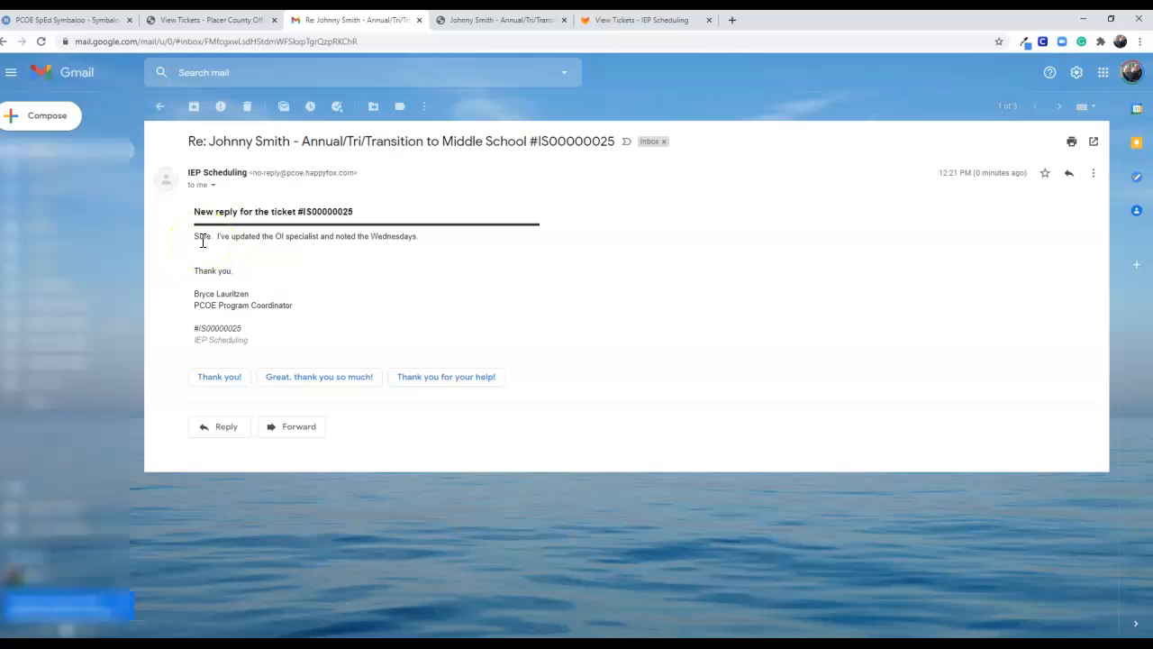
{"action": "left_click_drag", "start_coordinate": [195, 240], "coordinate": [388, 237]}
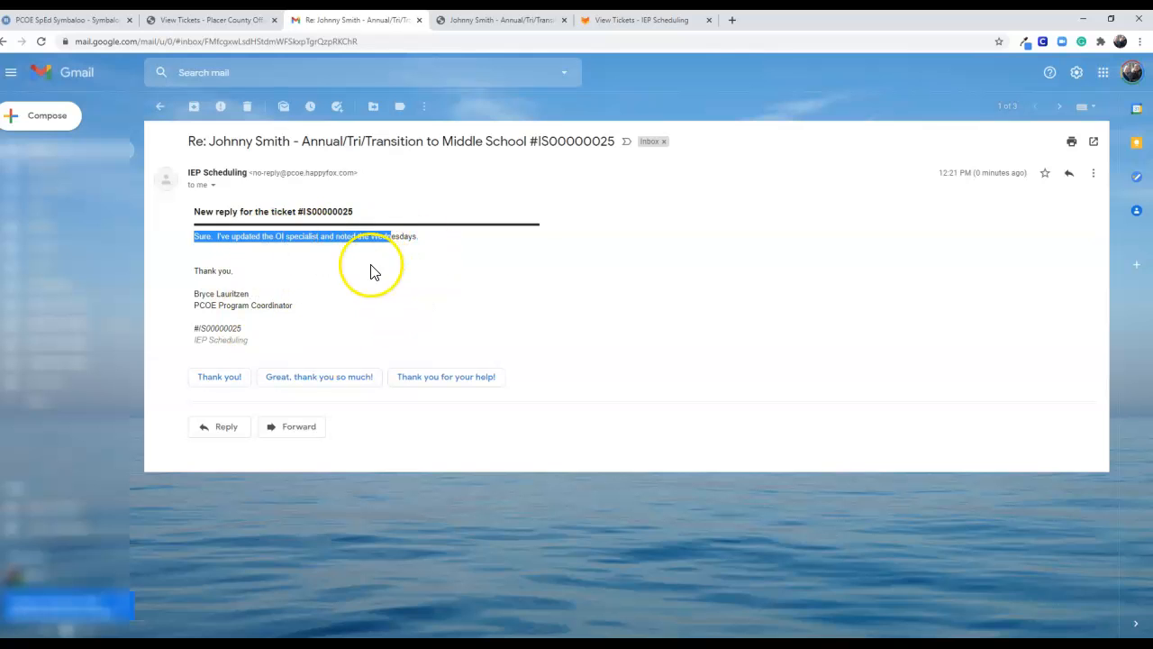
{"action": "left_click", "coordinate": [463, 21]}
{"action": "left_click", "coordinate": [610, 20]}
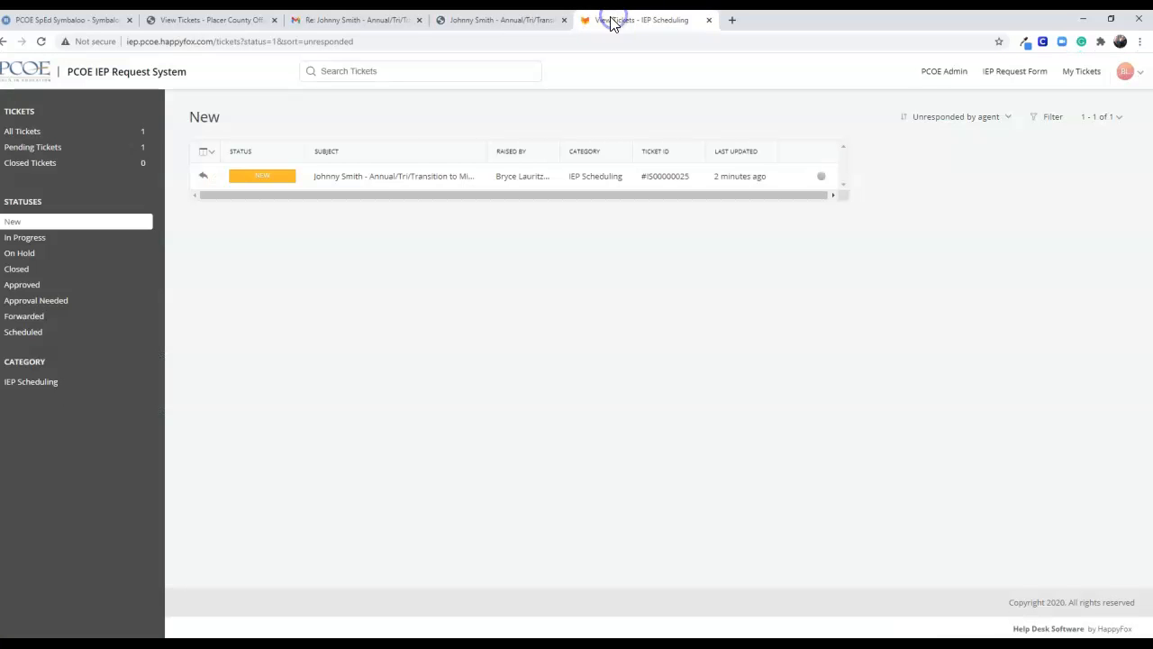
Open the "Annual/Tri/Transition to Middle School" ticket, logging in with the account's e-mail and password, to view the agent's reply
{"action": "left_click", "coordinate": [283, 178]}
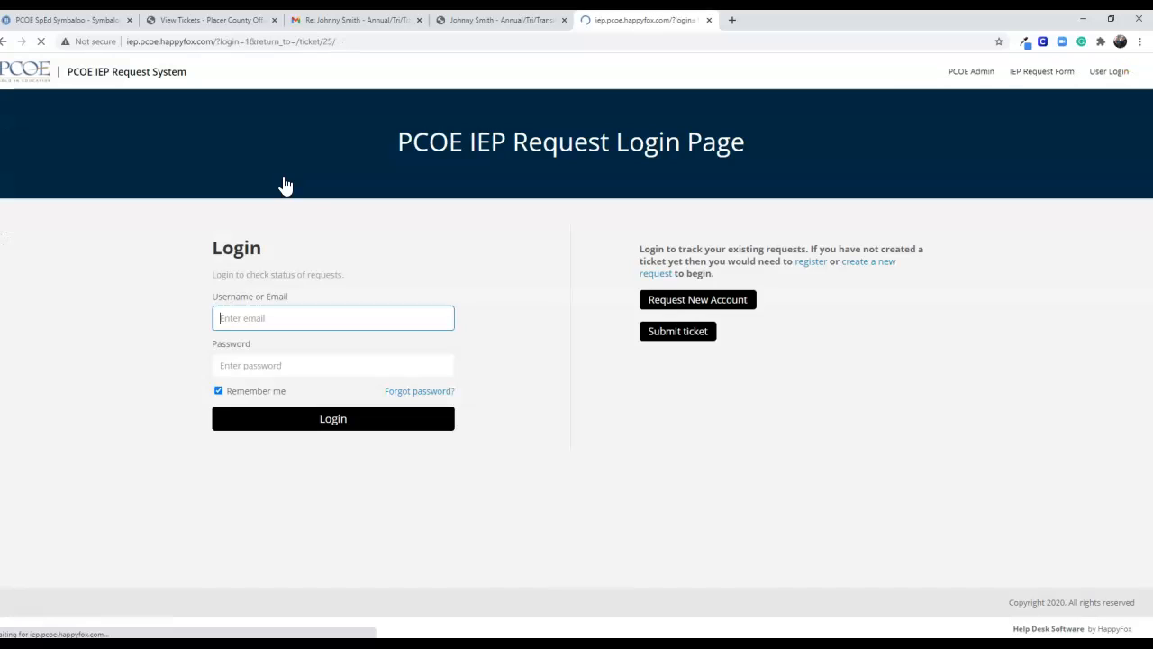
{"action": "left_click", "coordinate": [327, 311]}
{"action": "left_click", "coordinate": [312, 339]}
{"action": "left_click", "coordinate": [285, 377]}
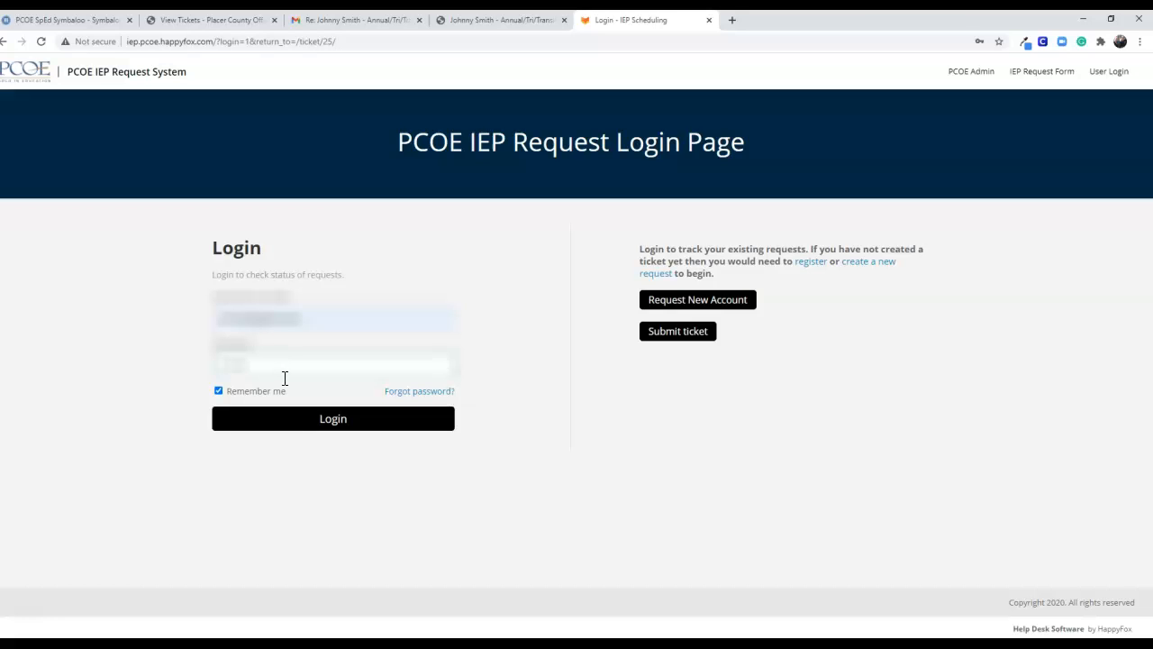
{"action": "left_click", "coordinate": [298, 415]}
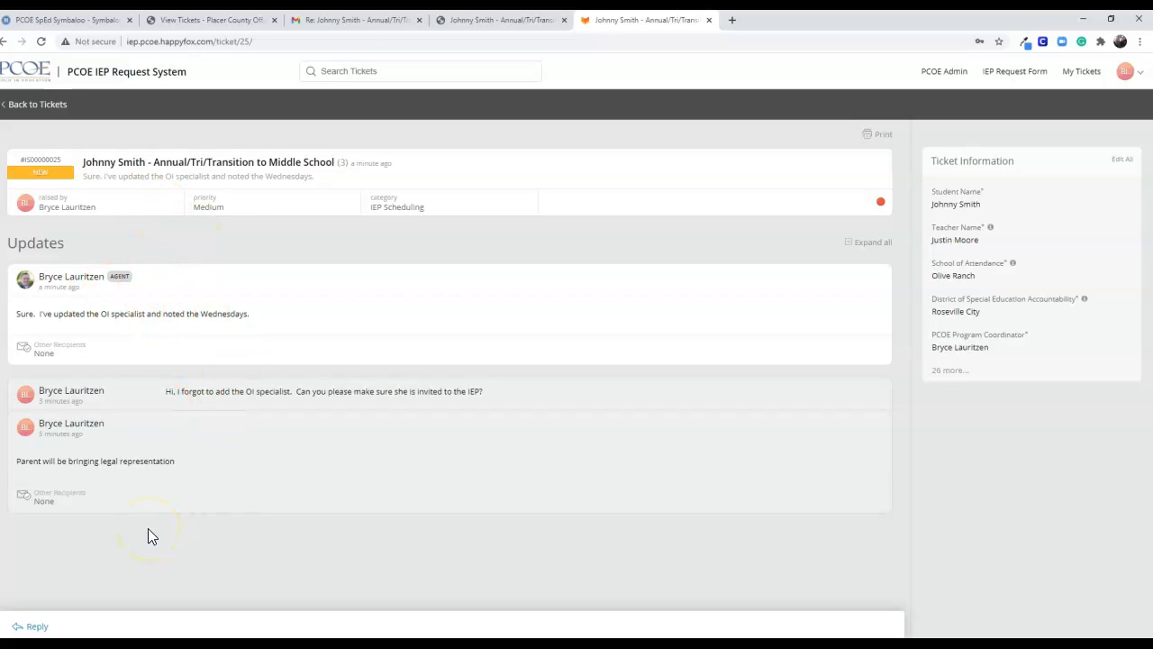
Go back from the ticket to the list of all tickets
{"action": "left_click", "coordinate": [37, 112]}
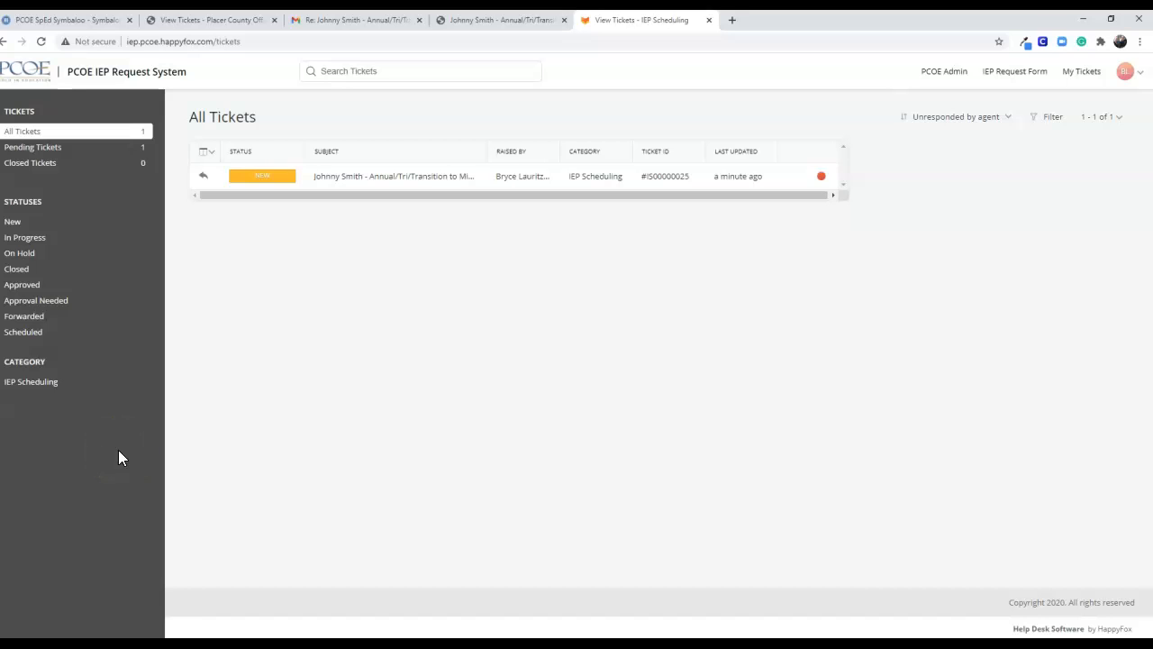
{"action": "left_click", "coordinate": [330, 189]}
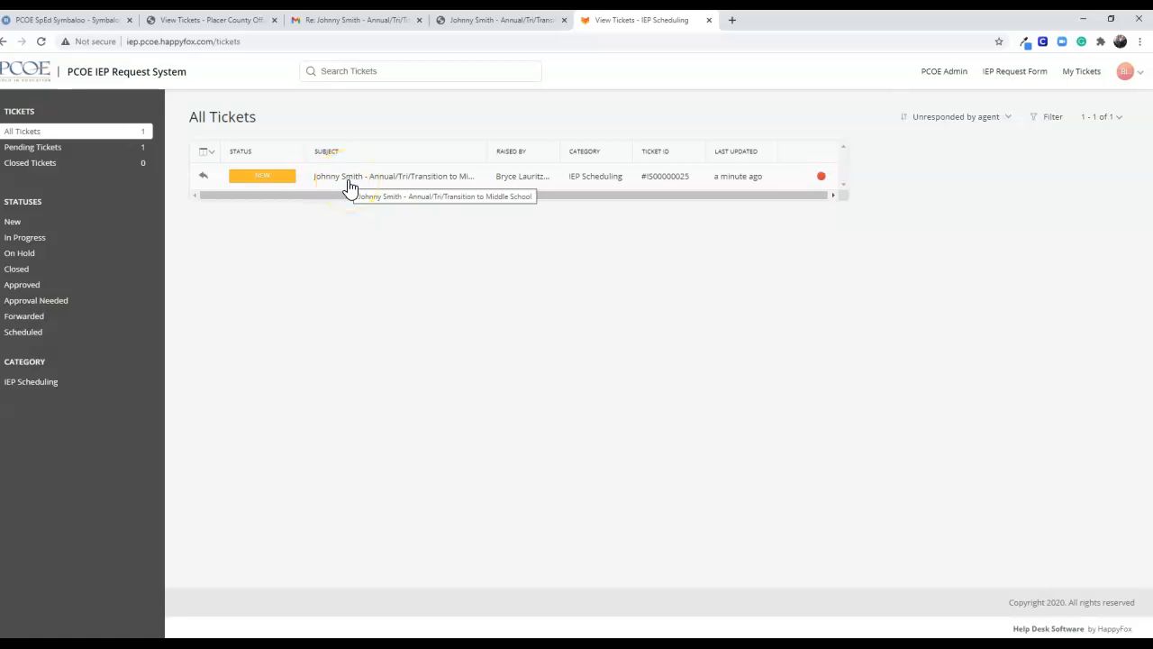